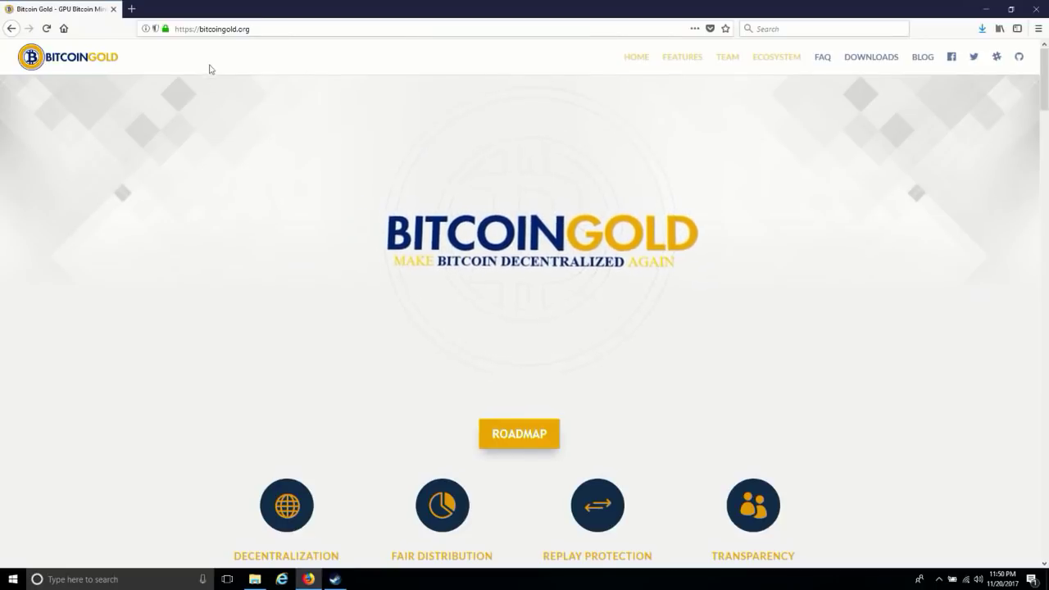
- Compare the PoW algorithm and mining hardware of Bitcoin and Bitcoin Gold in the comparison table, and view the mining pools list
click(215, 29)
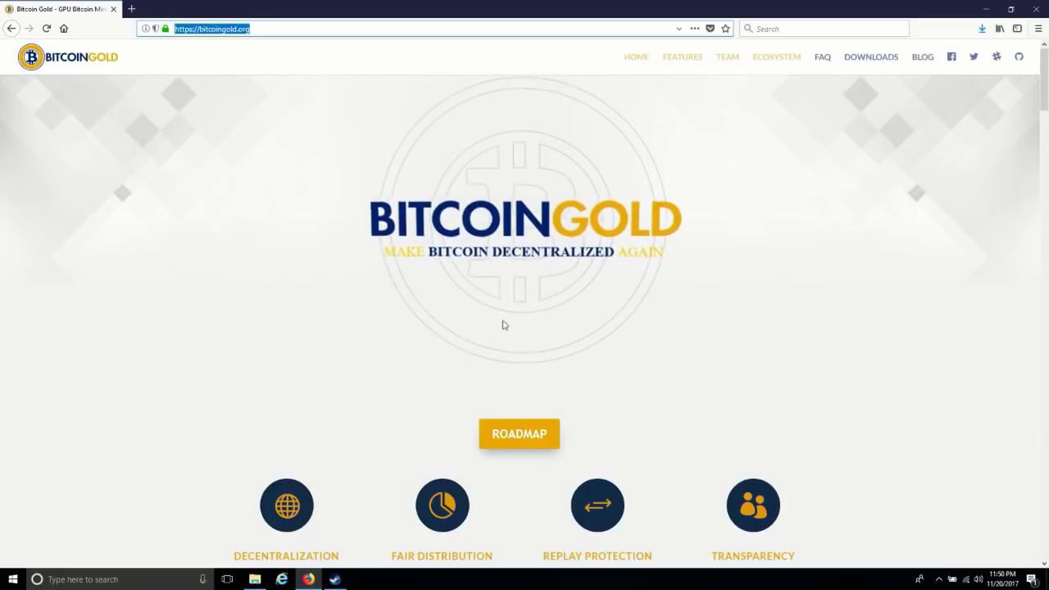
scroll(554, 346, down, 6)
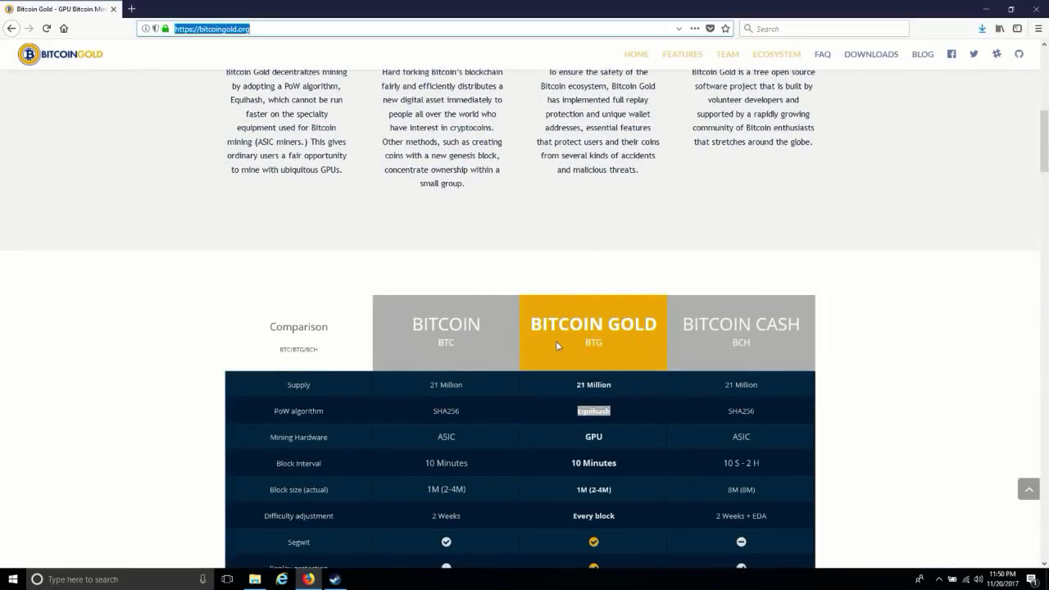
scroll(556, 346, down, 1)
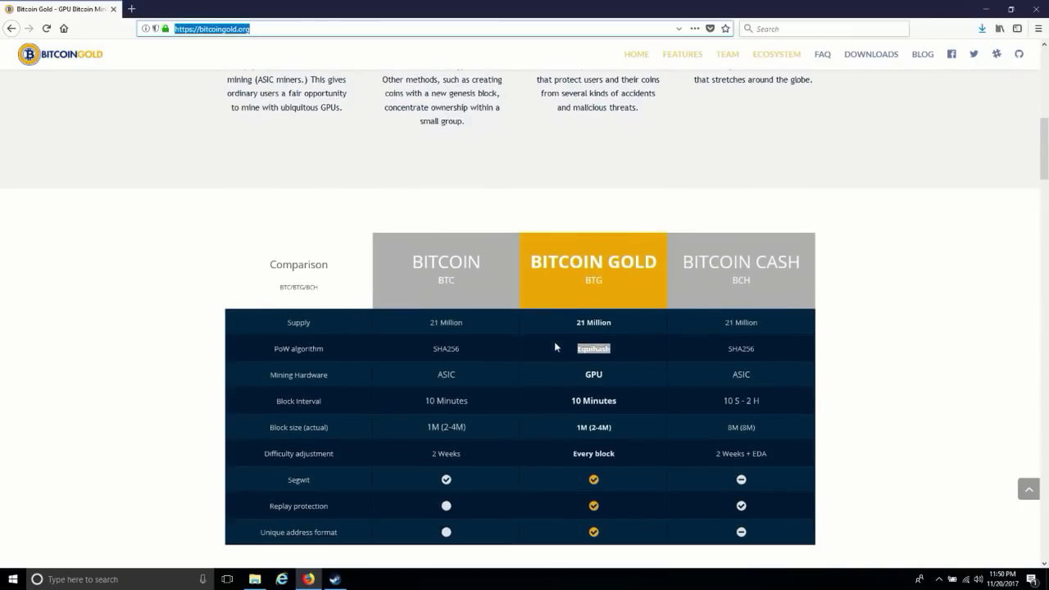
click(420, 262)
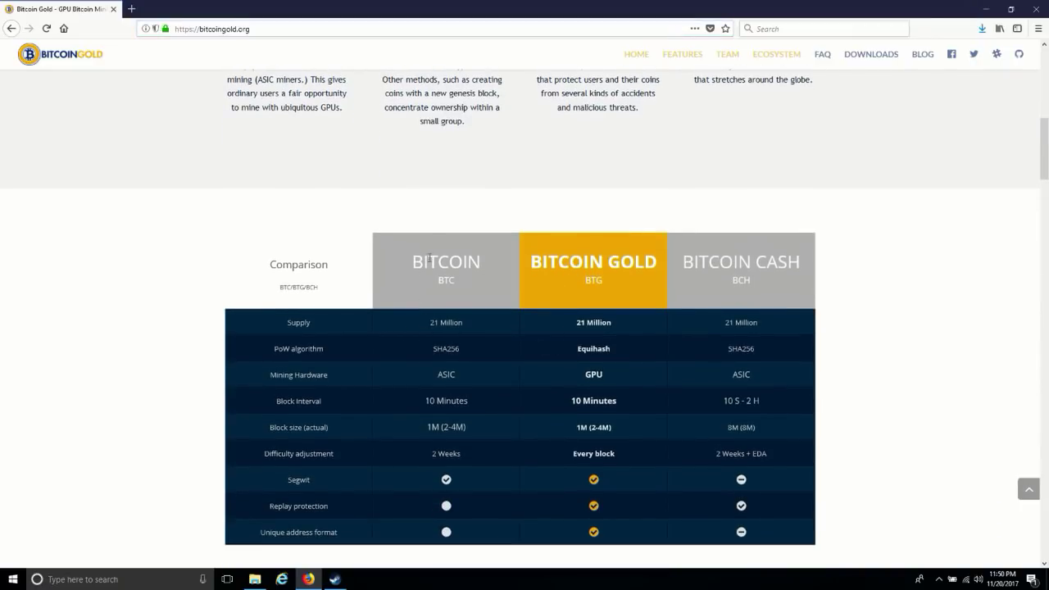
double_click(429, 259)
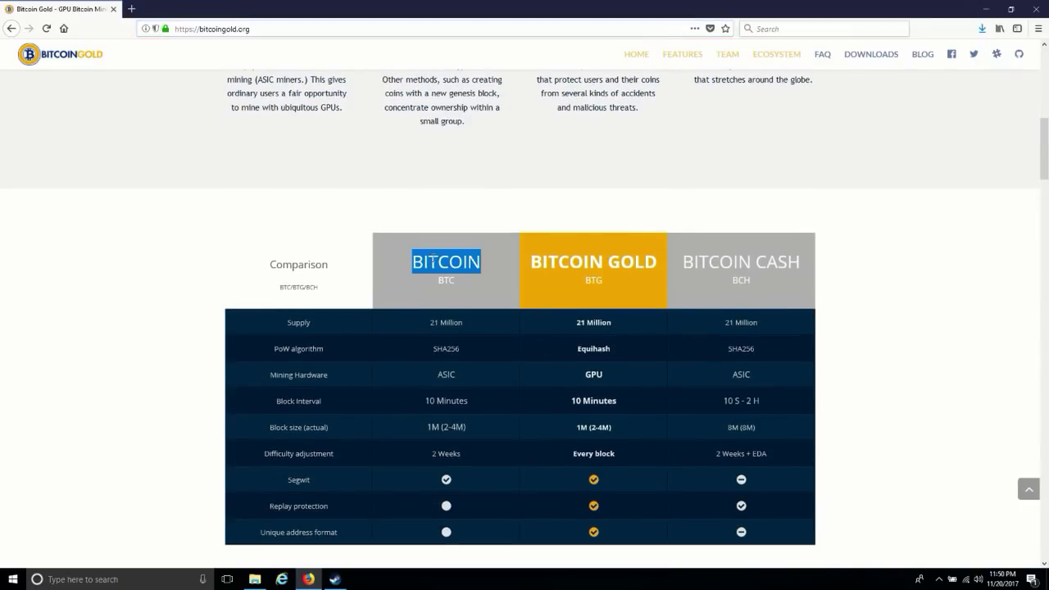
click(441, 350)
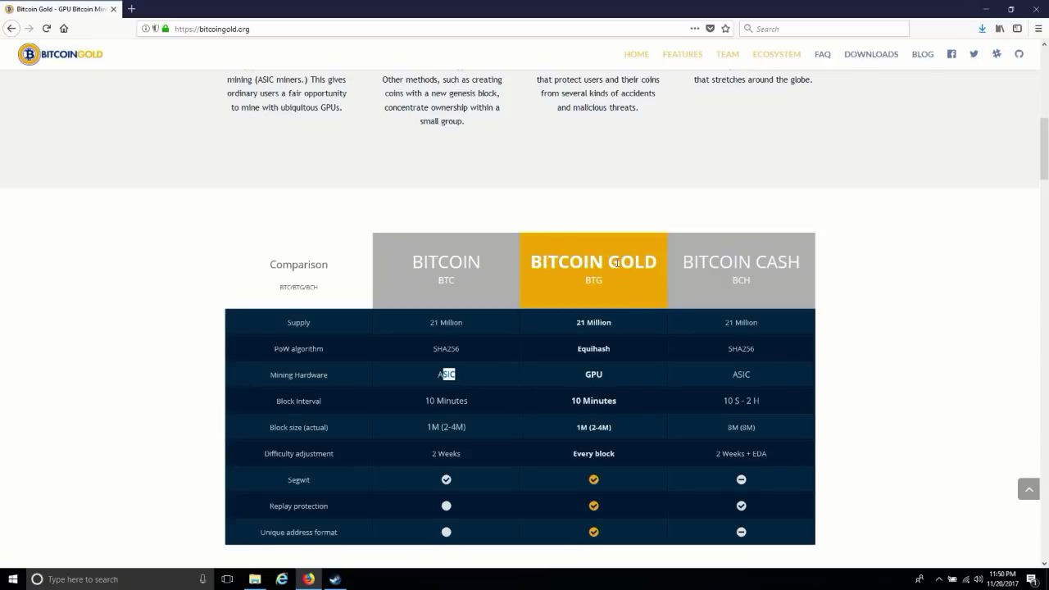
double_click(590, 349)
double_click(594, 375)
scroll(565, 379, down, 15)
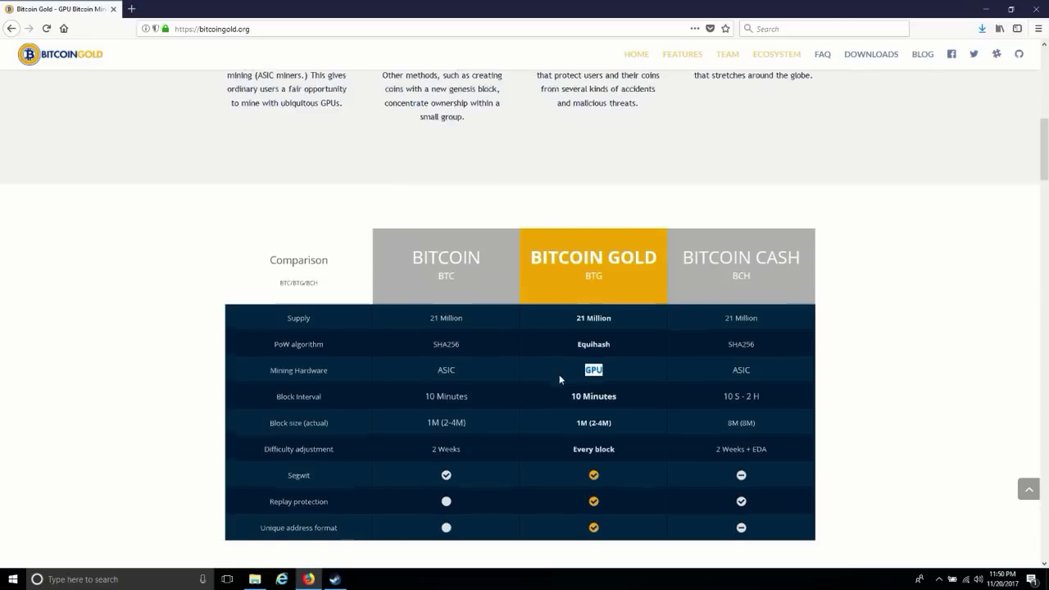
scroll(579, 393, down, 15)
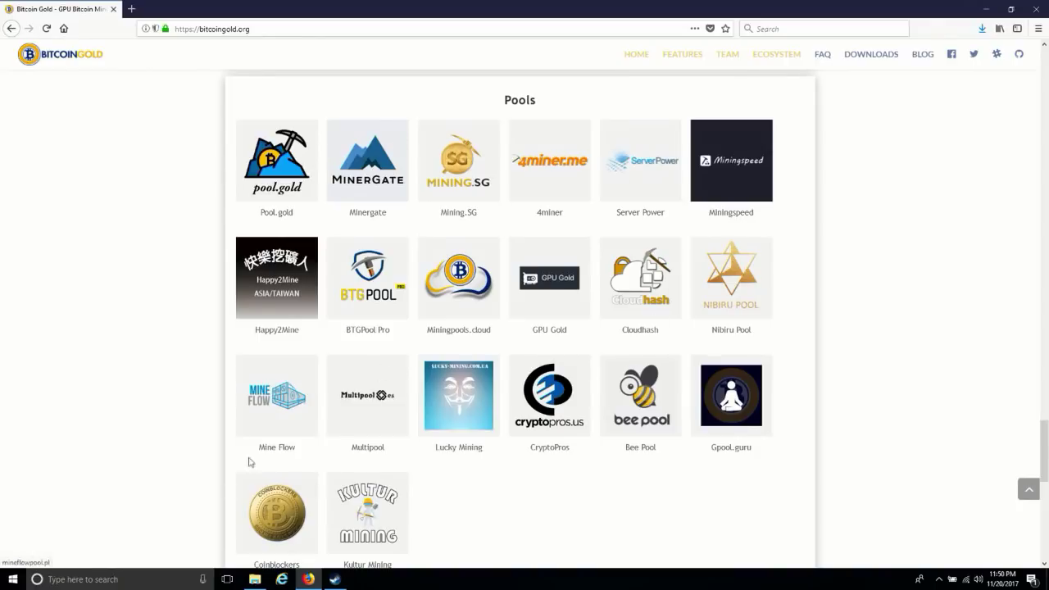
- Launch the MinerGate desktop app and show its Miner page
click(154, 583)
text(min)
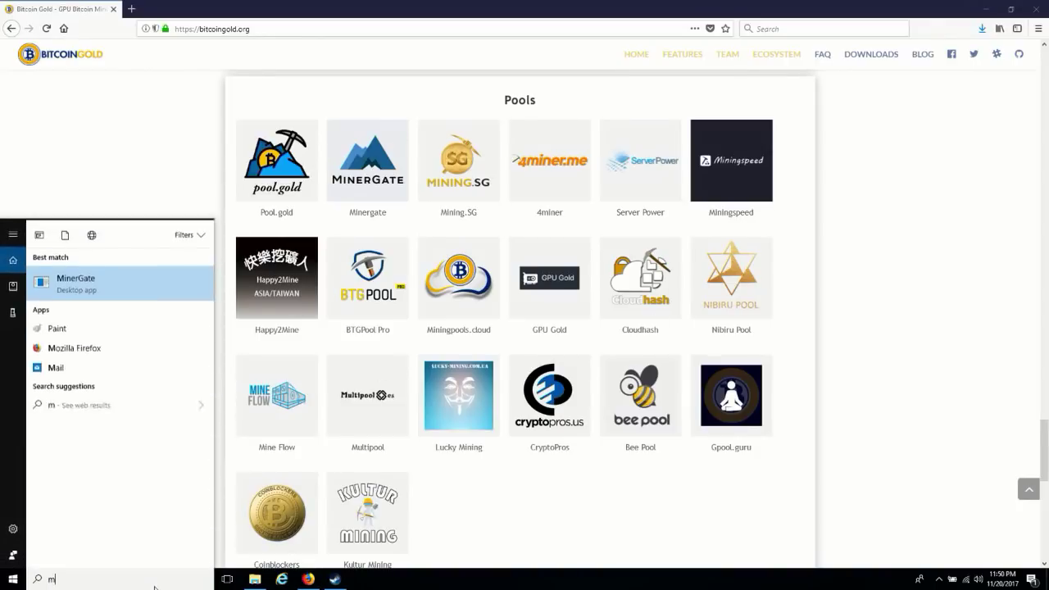
click(127, 293)
click(571, 150)
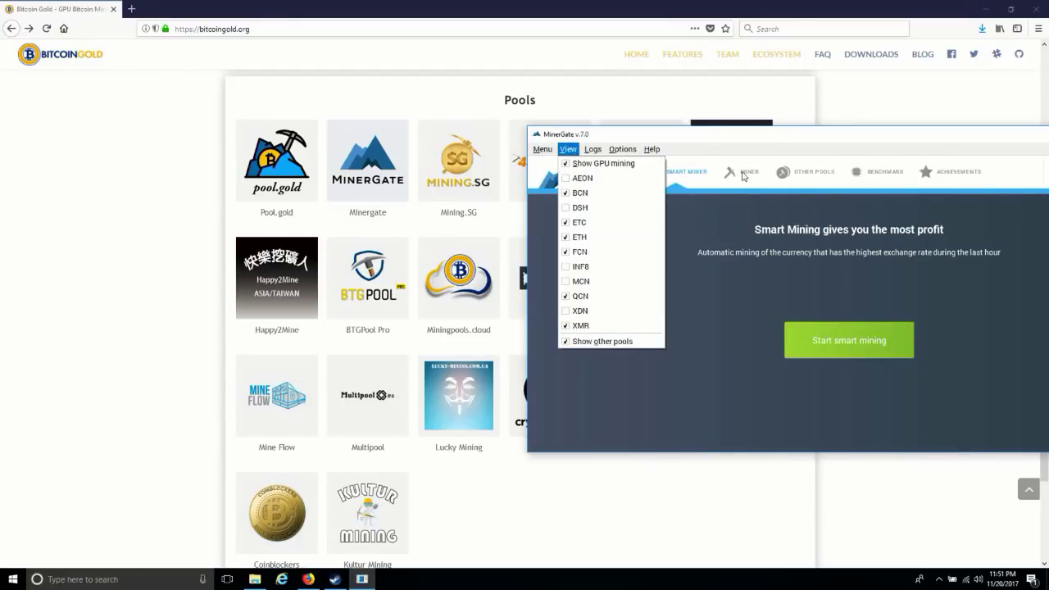
click(743, 174)
- Show XDN, MCN, INF8, DSH and AEON in MinerGate's list of mineable currencies
click(568, 149)
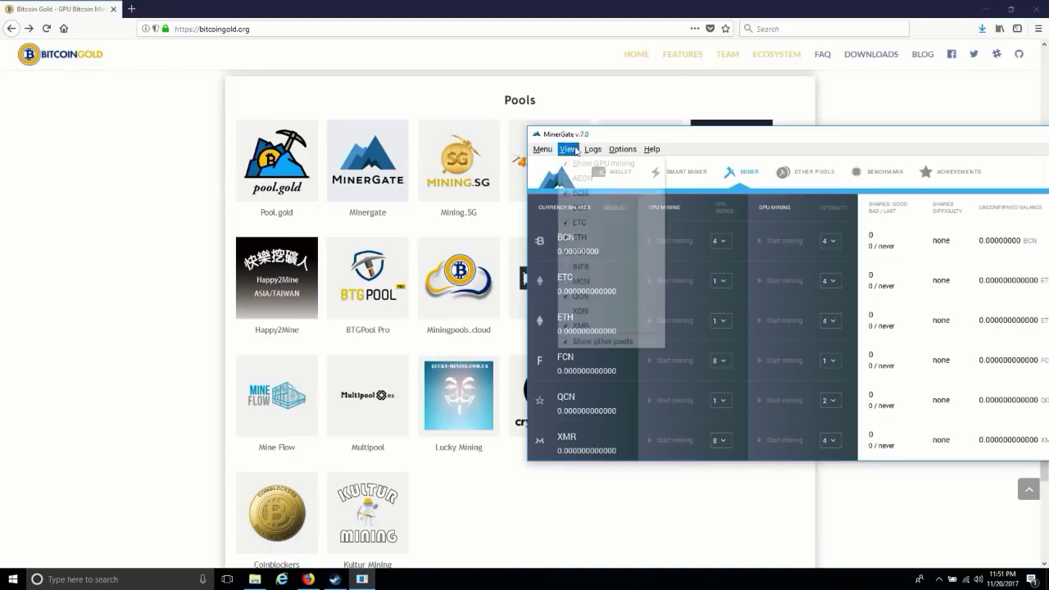
click(584, 310)
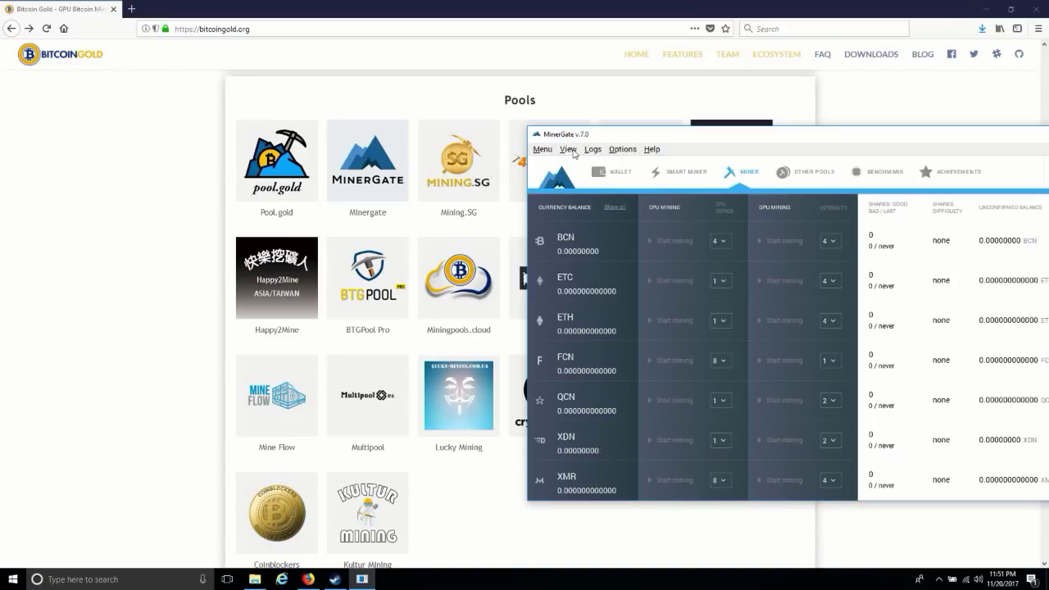
click(570, 149)
click(580, 284)
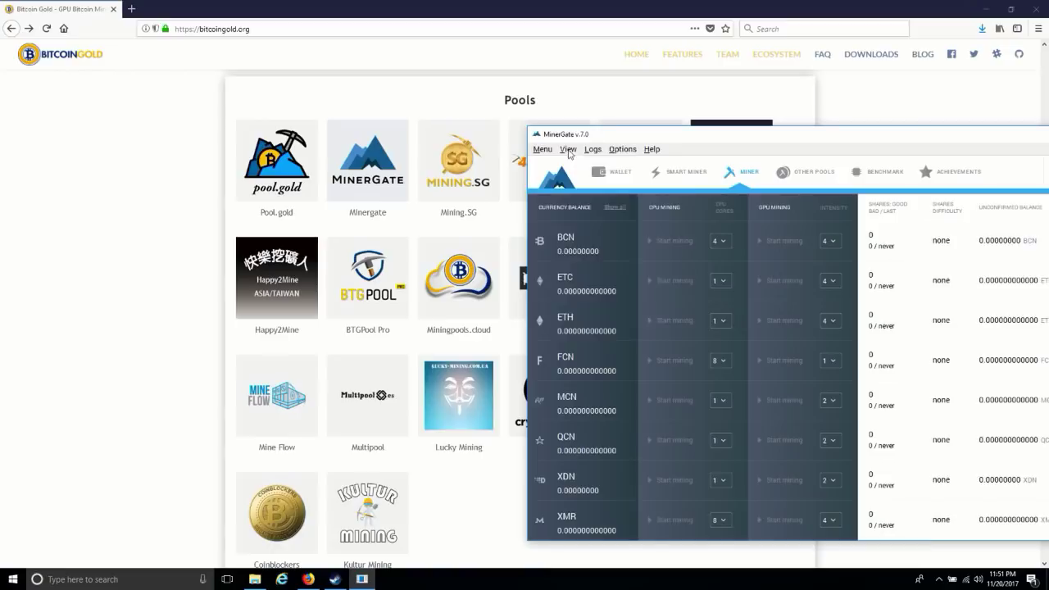
click(568, 149)
click(580, 266)
click(568, 149)
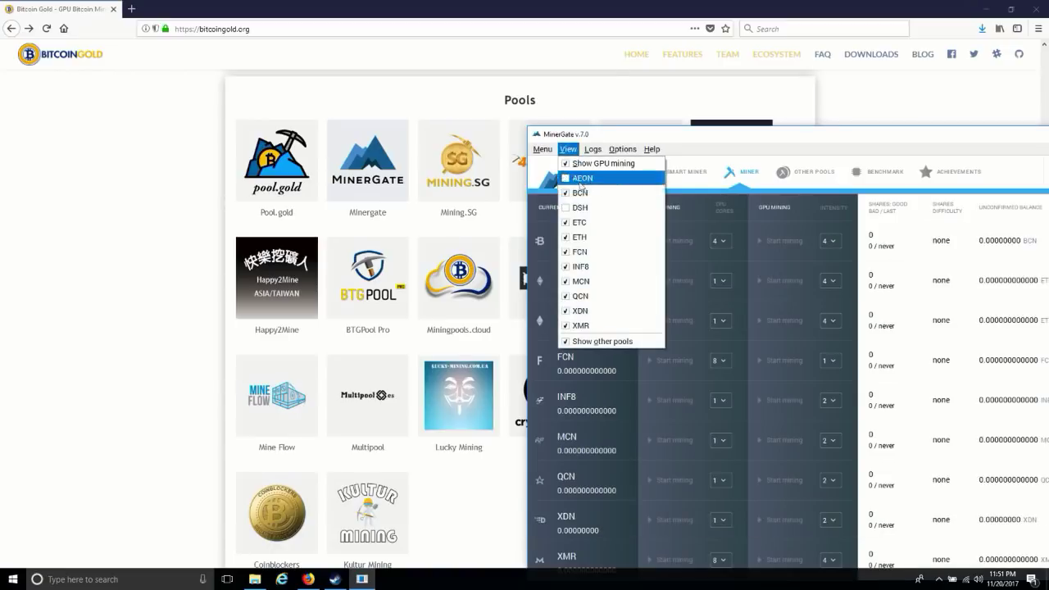
click(580, 207)
click(568, 150)
click(580, 178)
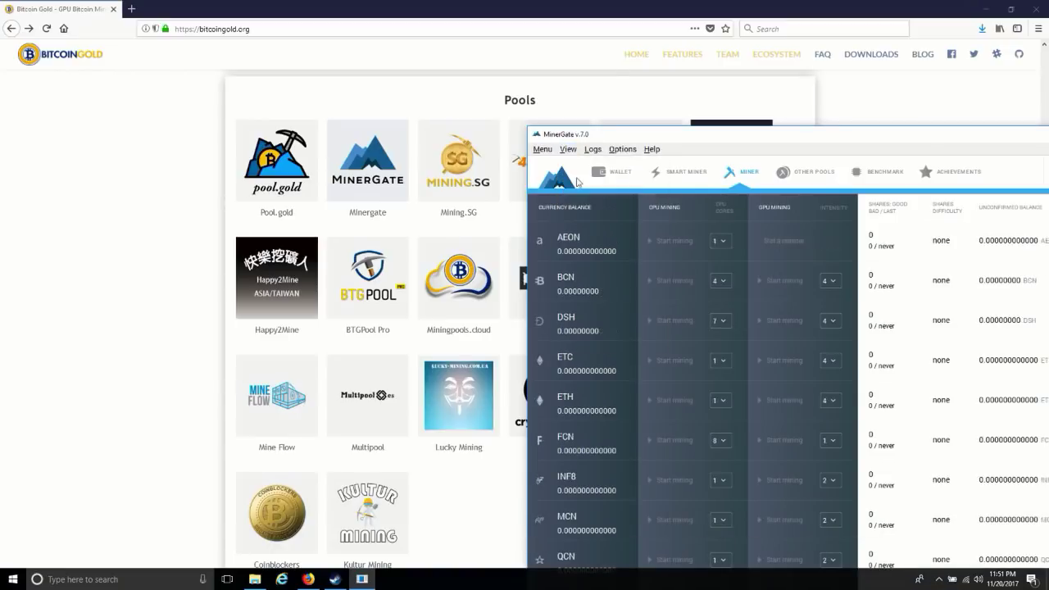
- Move the MinerGate window up to review the whole currency list, and quit the app
drag(617, 138, 639, 32)
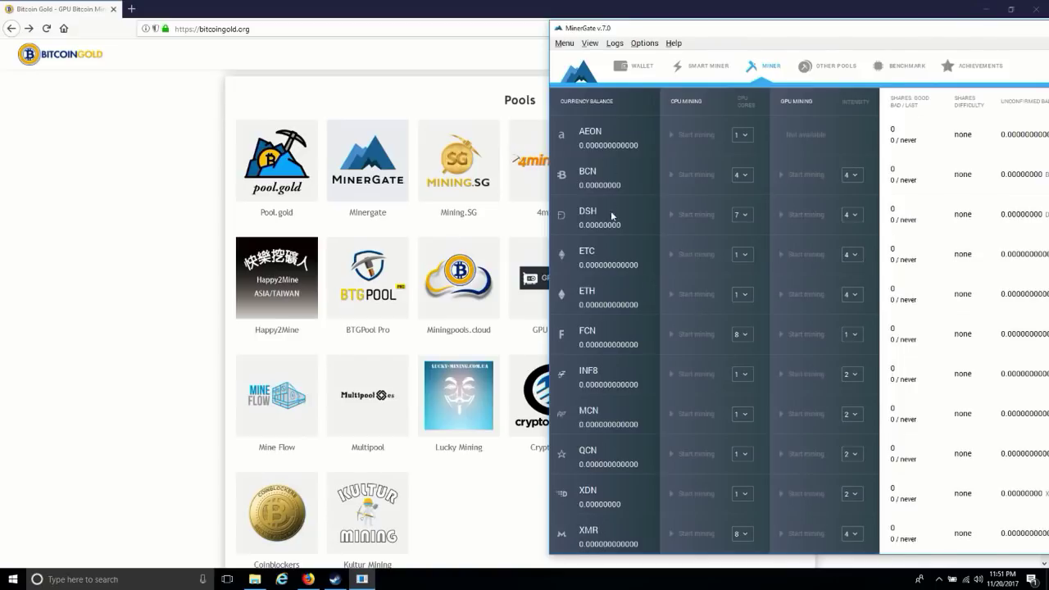
click(570, 47)
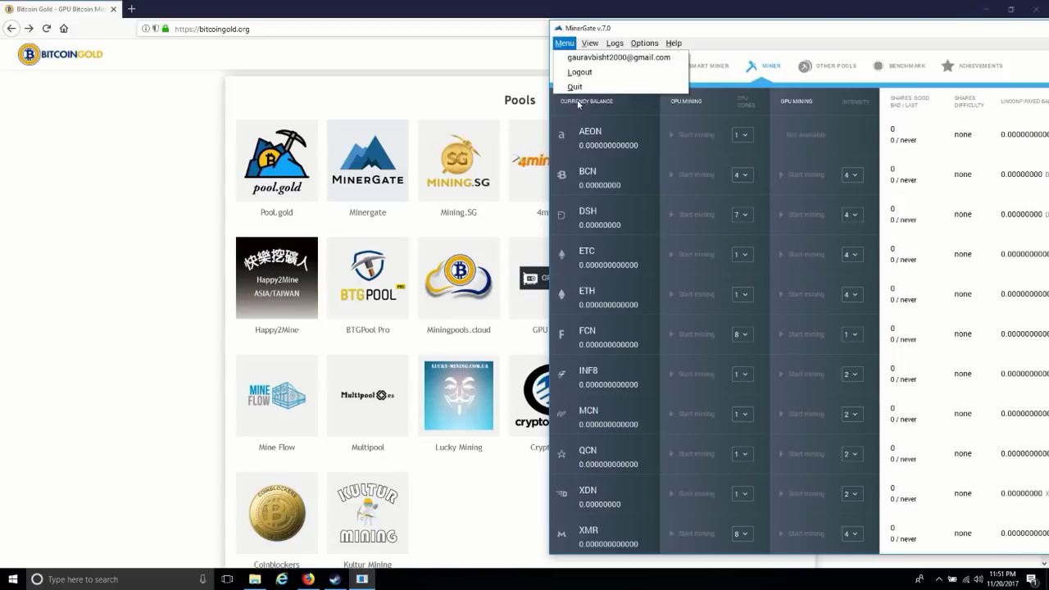
click(578, 87)
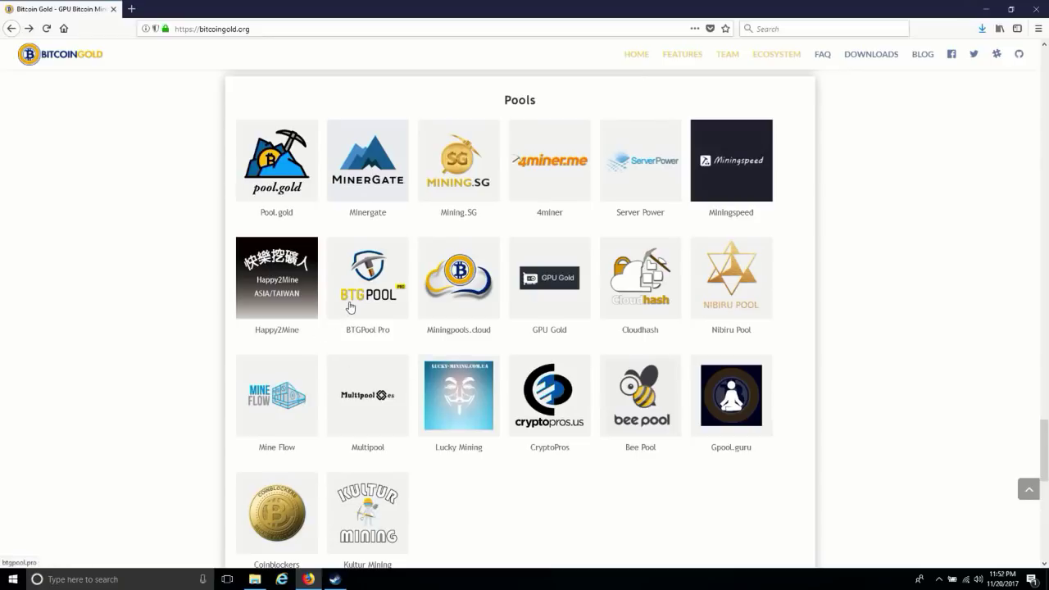
- Open the MinerGate website from the mining pools list and log in with the account's e-mail and password
click(366, 182)
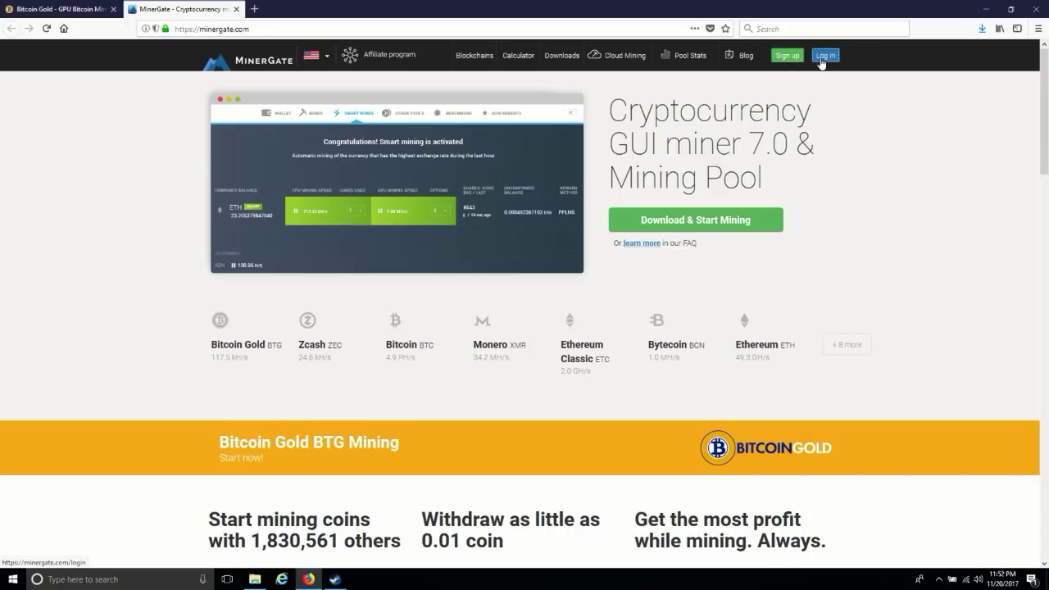
click(821, 59)
click(487, 180)
key(ctrl+v)
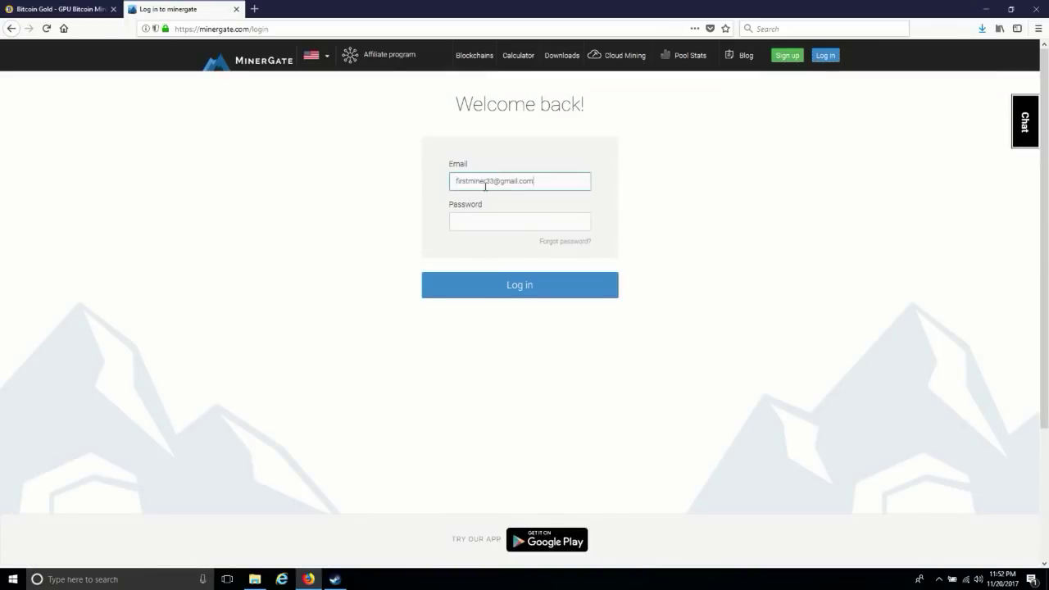
click(481, 229)
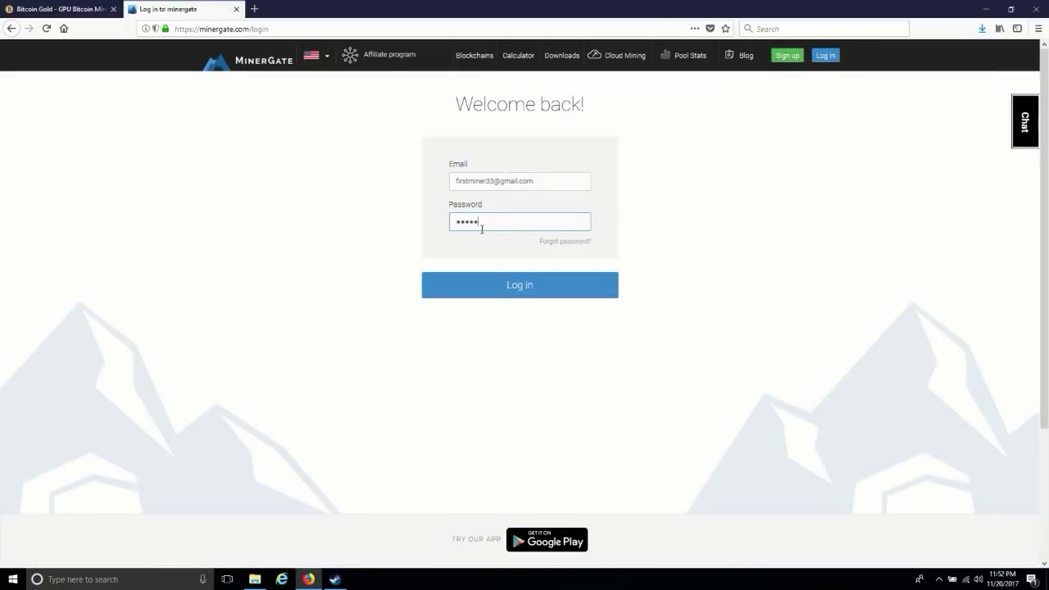
key(Return)
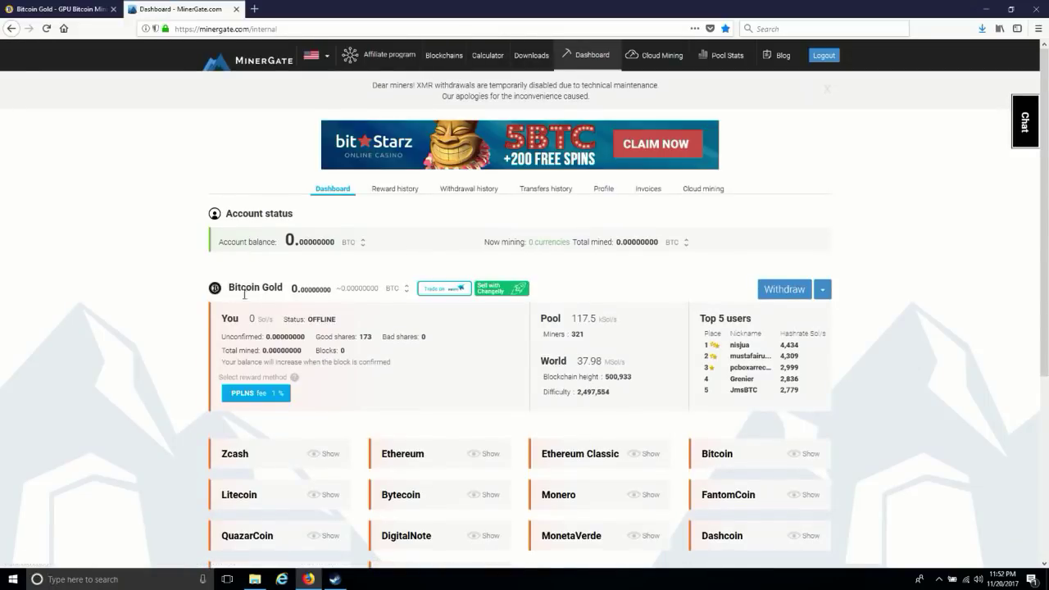
- Examine the Bitcoin Gold mining statistics and status on the MinerGate dashboard
drag(230, 319, 555, 359)
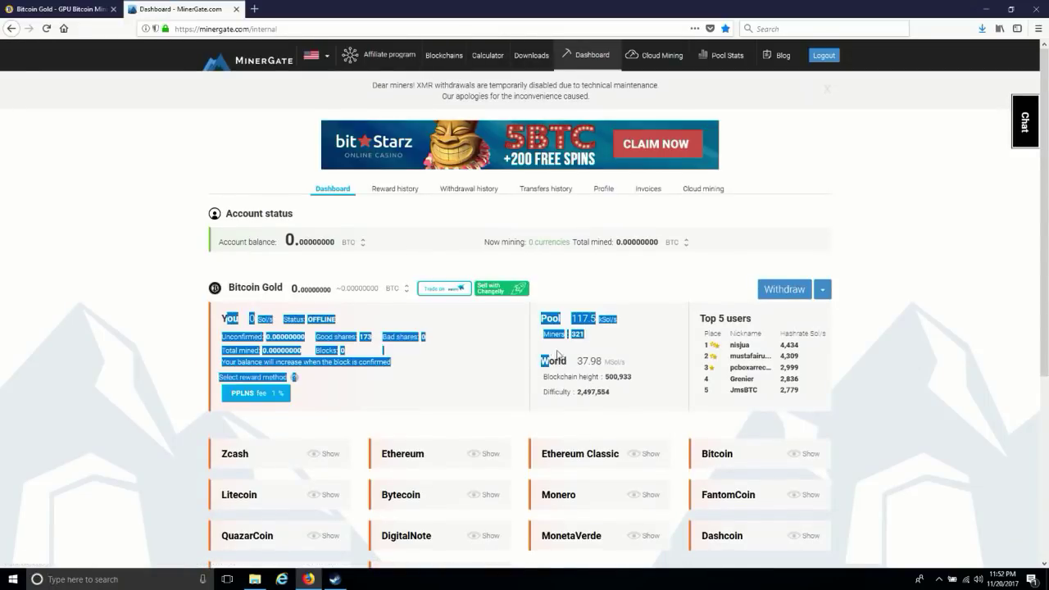
click(343, 339)
double_click(324, 320)
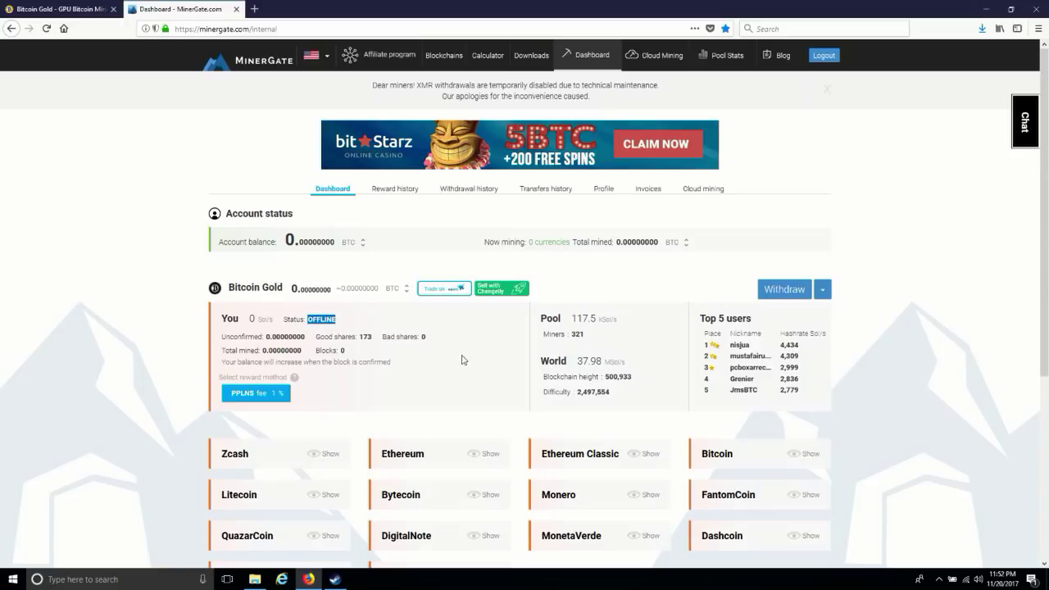
- Open the MinerGate downloads page and go to its alternative miners
click(524, 64)
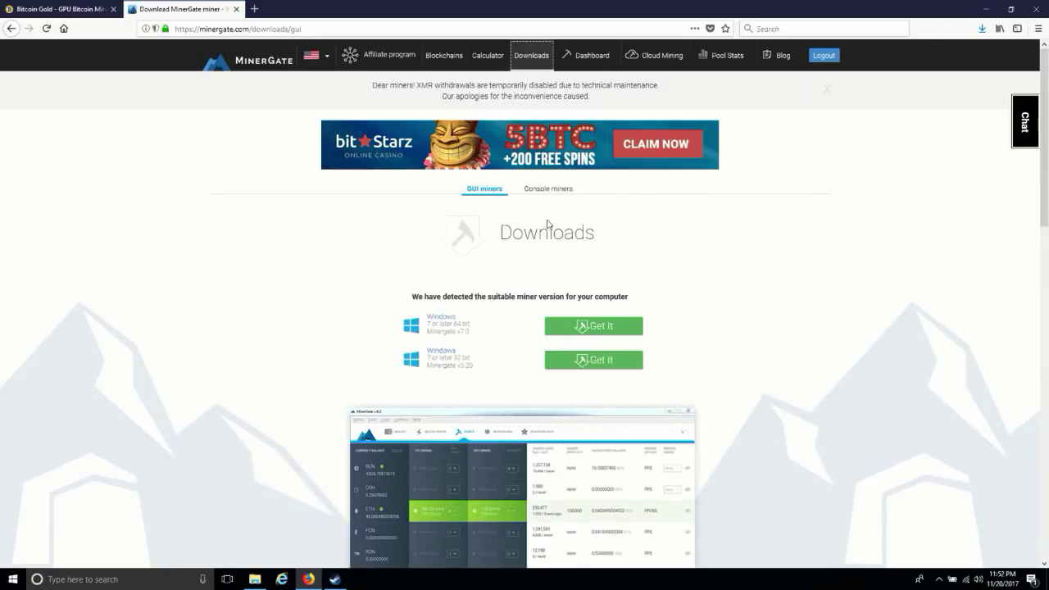
scroll(547, 224, down, 15)
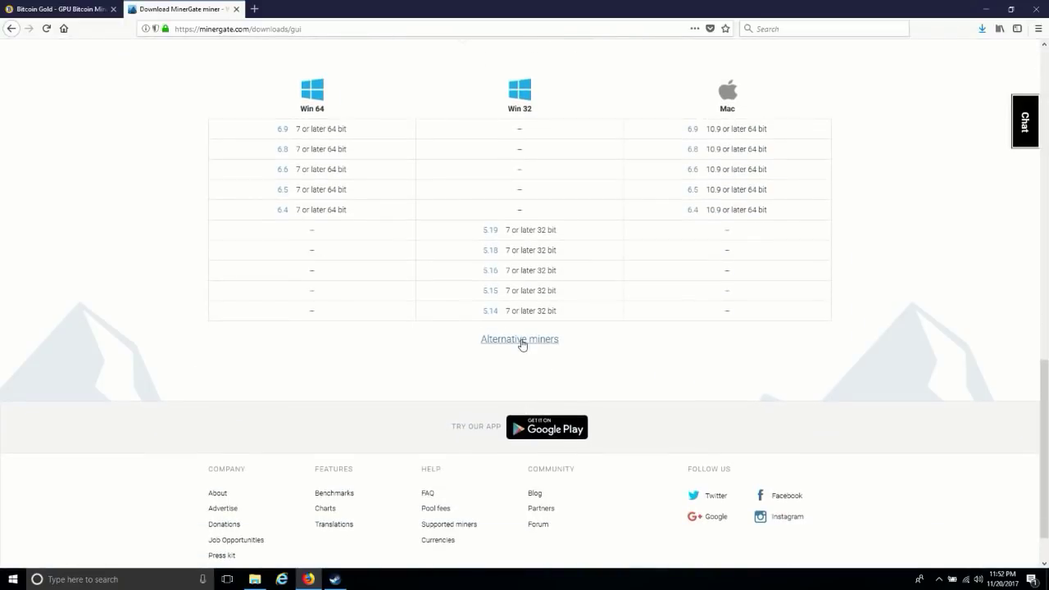
click(521, 341)
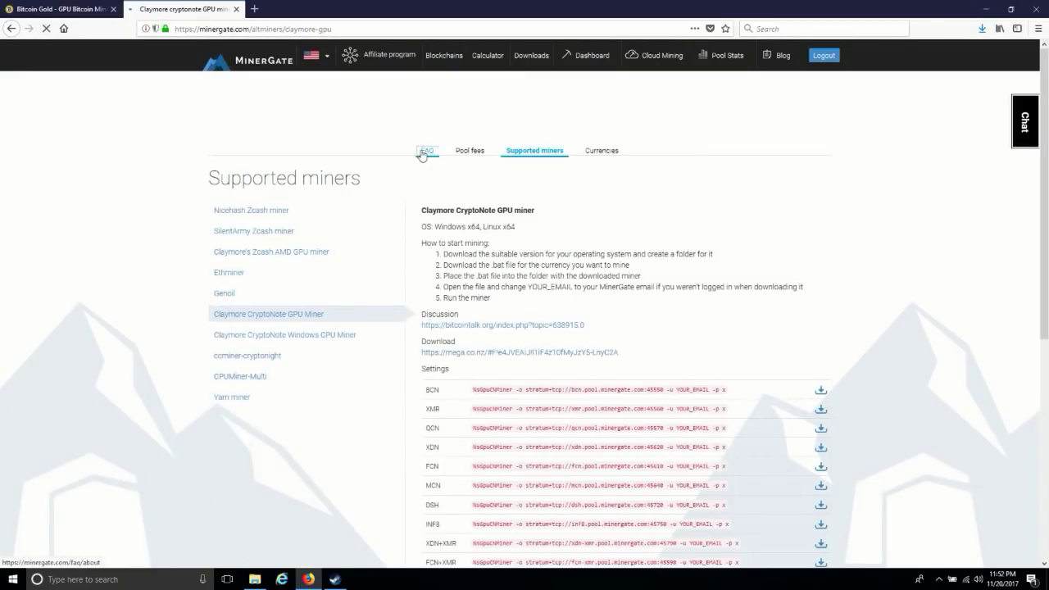
- Open the mining FAQ entry on mining Bitcoin Gold with a console miner and expand the EWBF Cuda Miner BTG instructions
click(423, 152)
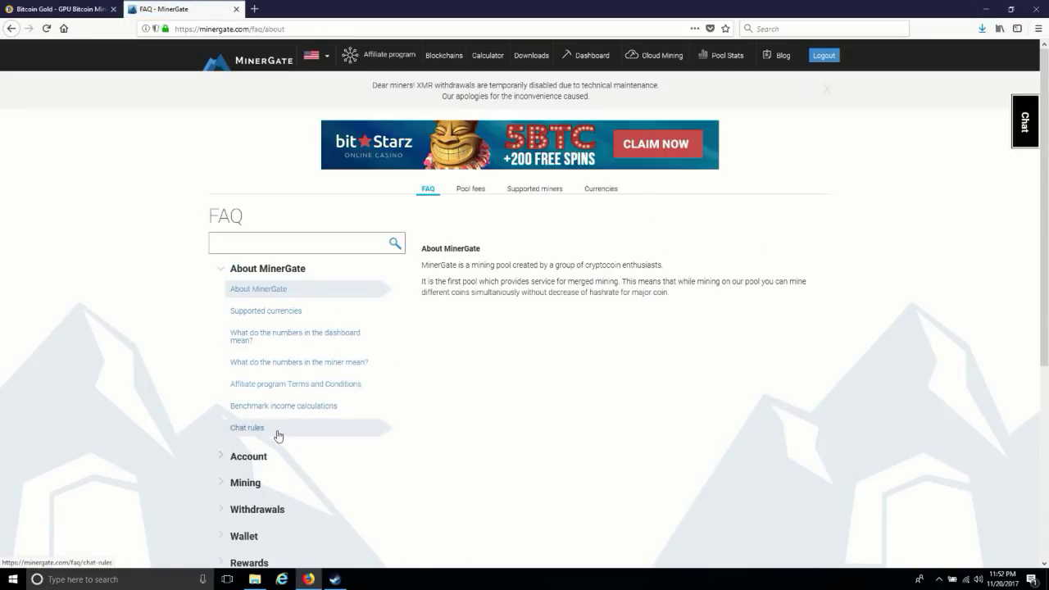
click(258, 485)
scroll(283, 459, down, 3)
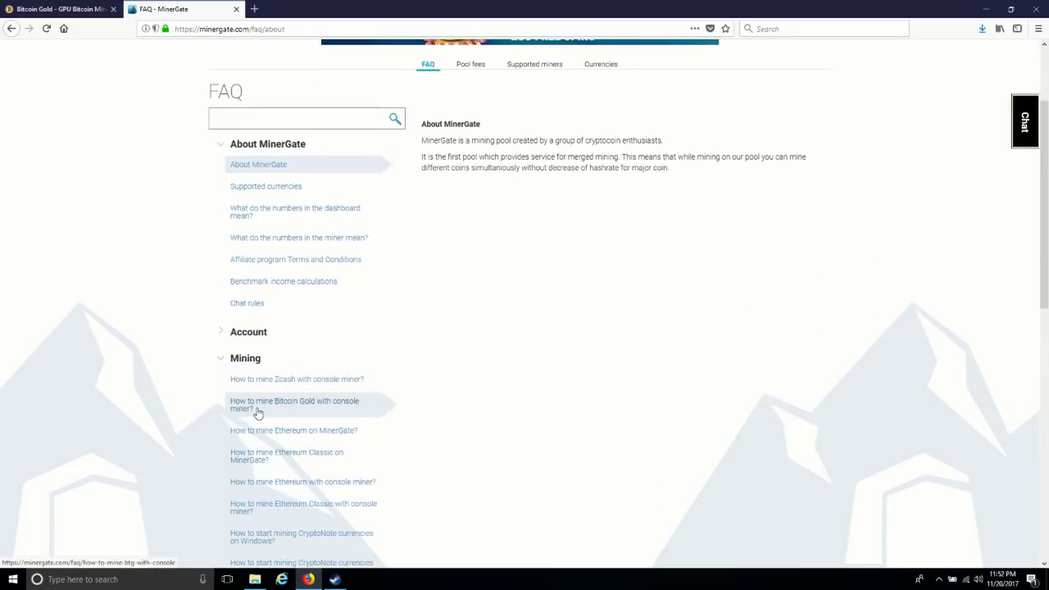
click(338, 409)
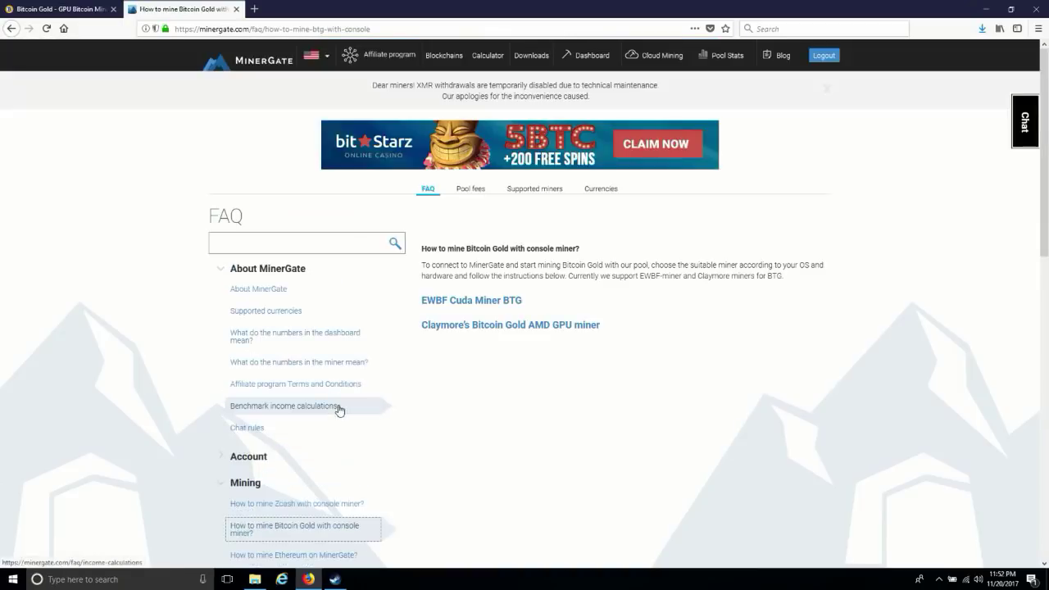
click(485, 301)
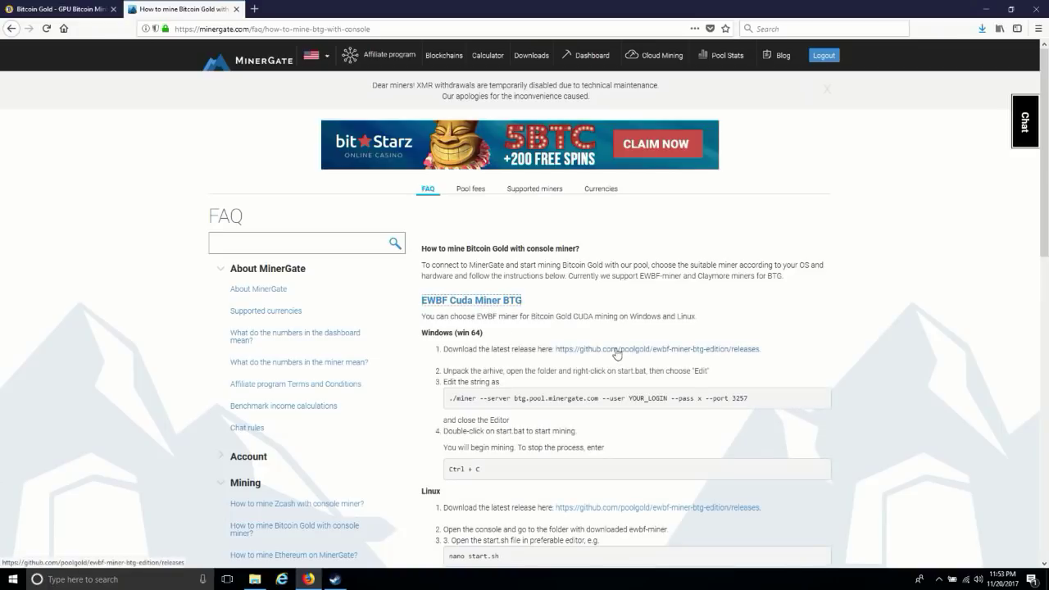
- Save BTG-nVidia.miner.0.3.4b.zip from the linked GitHub releases page and return to the MinerGate FAQ
drag(496, 350, 770, 354)
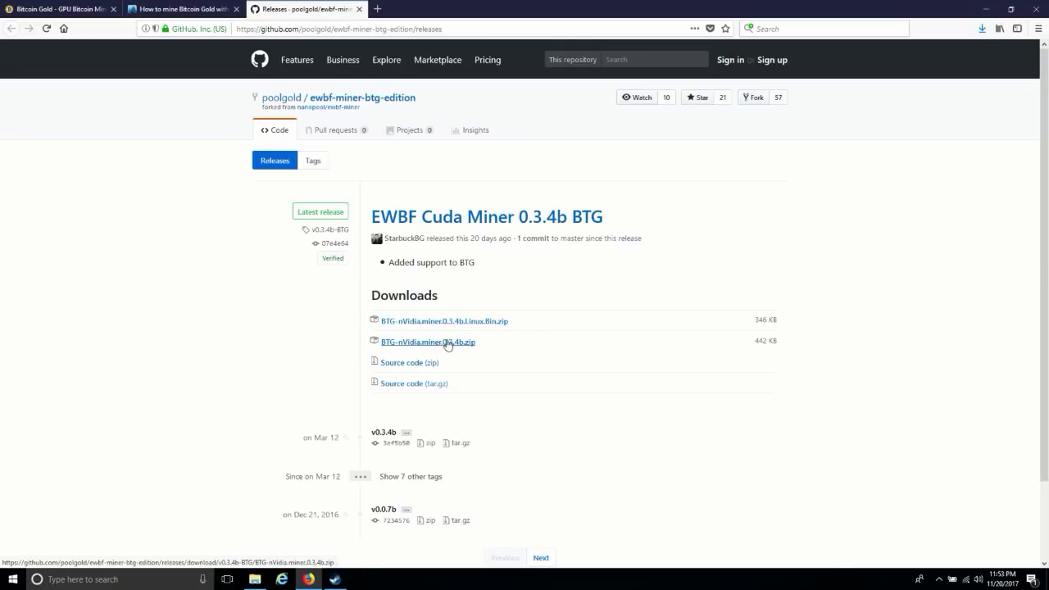
click(451, 343)
click(449, 300)
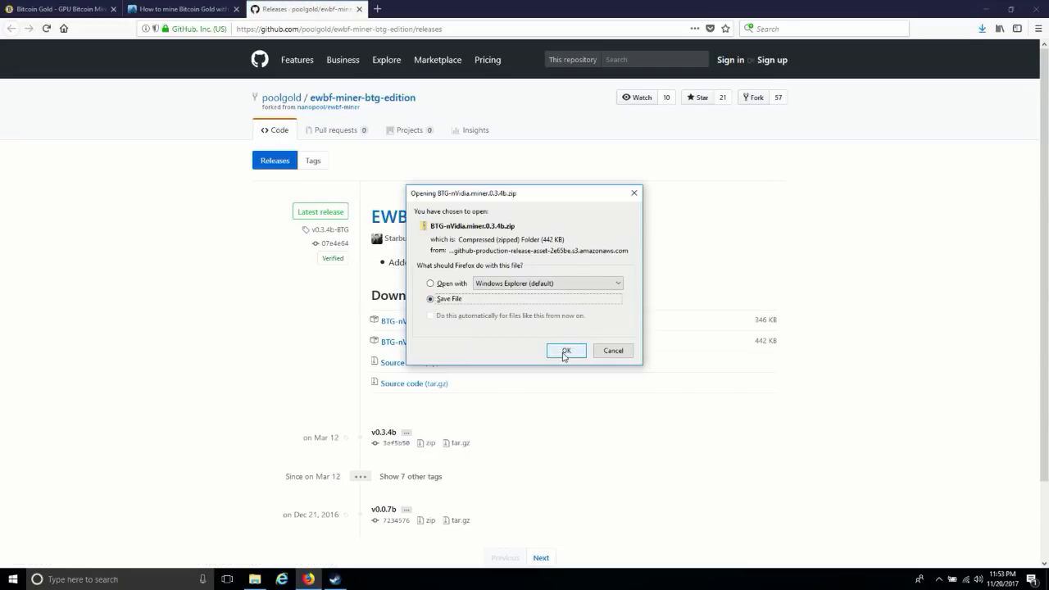
click(566, 351)
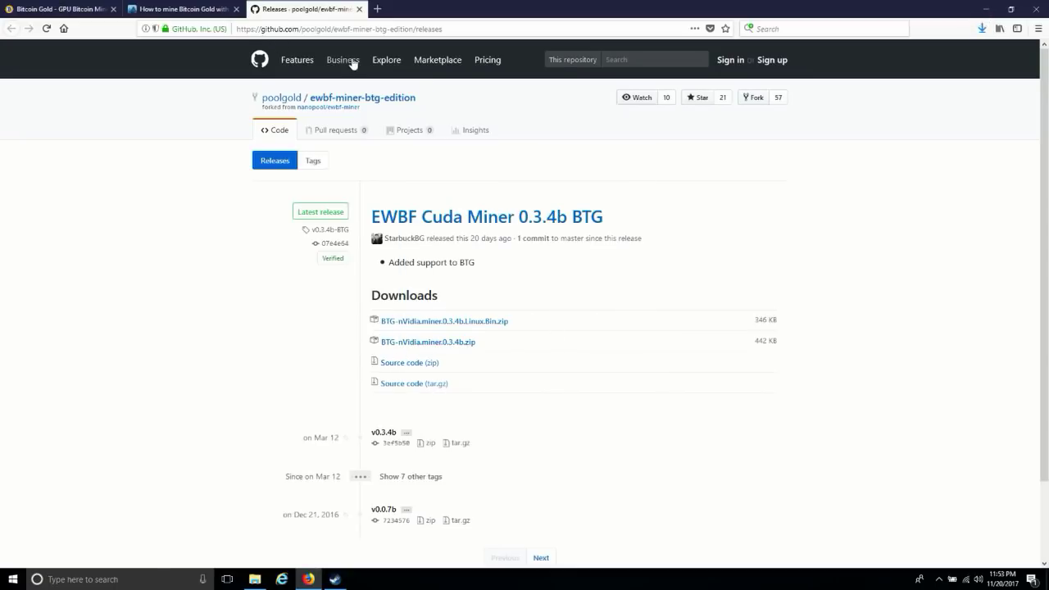
click(197, 14)
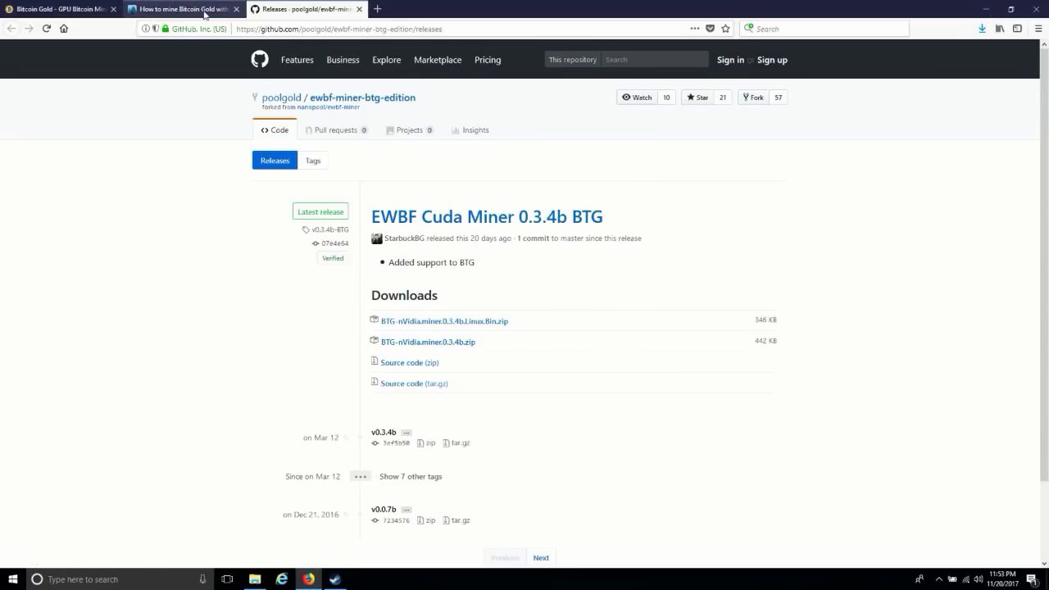
- Highlight the Windows miner command string in the FAQ and open the extracted BTG-nVidia.miner.0.3.4b folder in File Explorer
drag(450, 399, 752, 409)
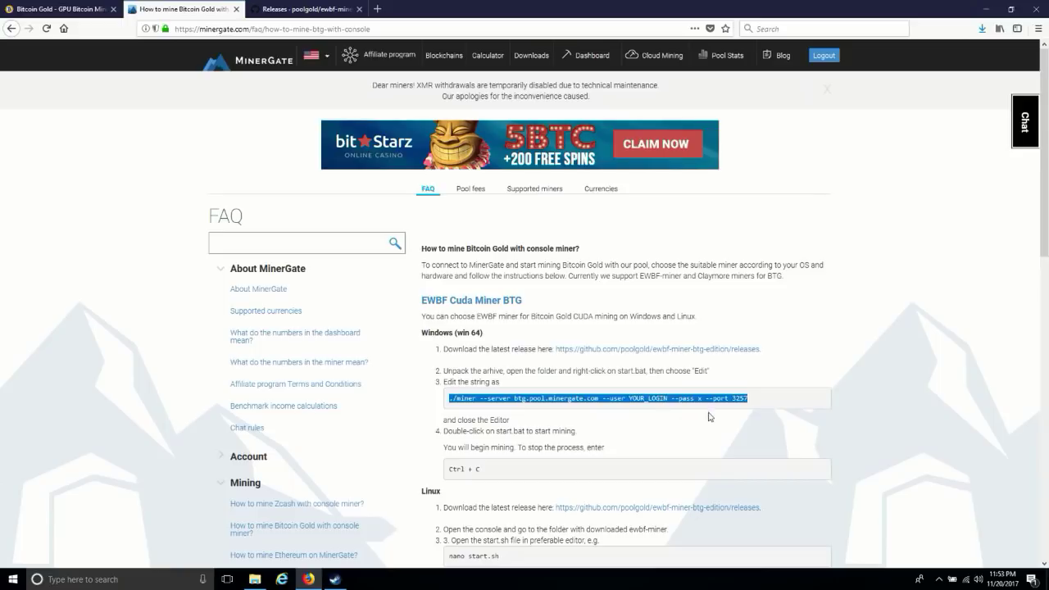
click(255, 579)
double_click(669, 155)
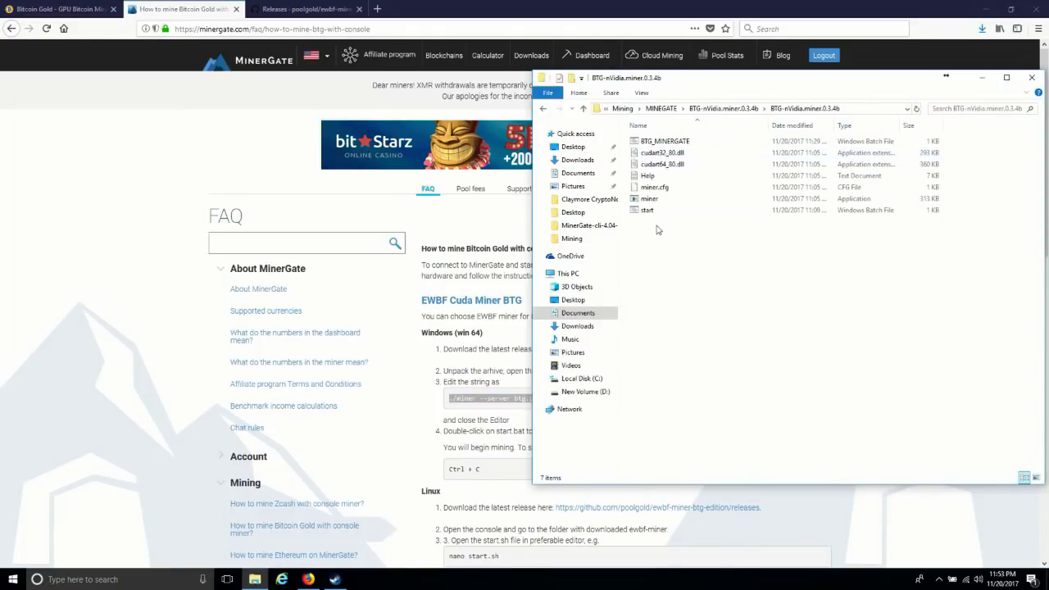
- Open the BTG_MINERGATE batch file for editing and examine its user login and full miner command line
click(647, 210)
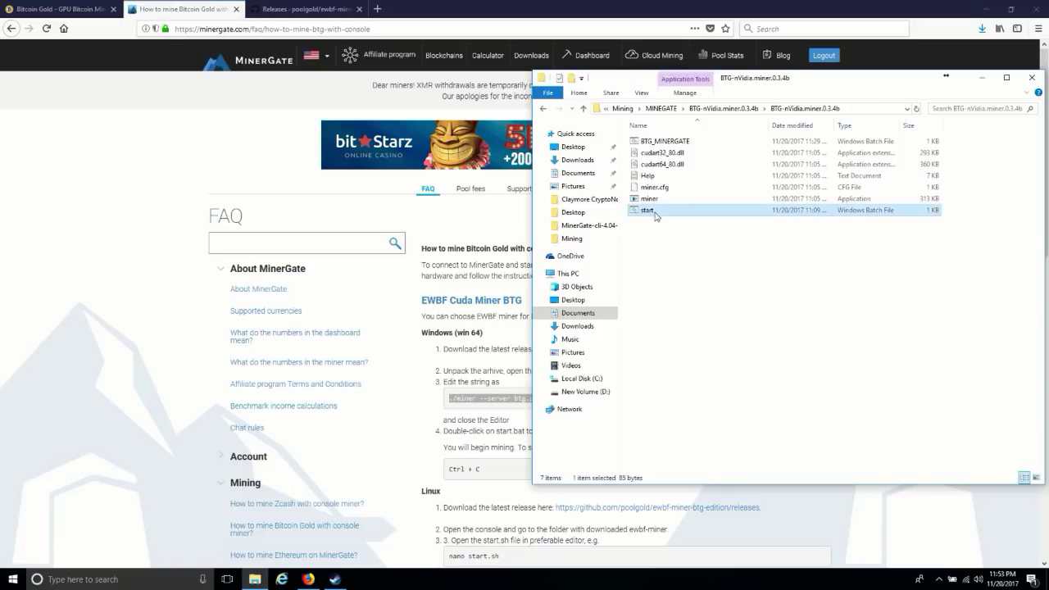
right_click(654, 211)
click(655, 150)
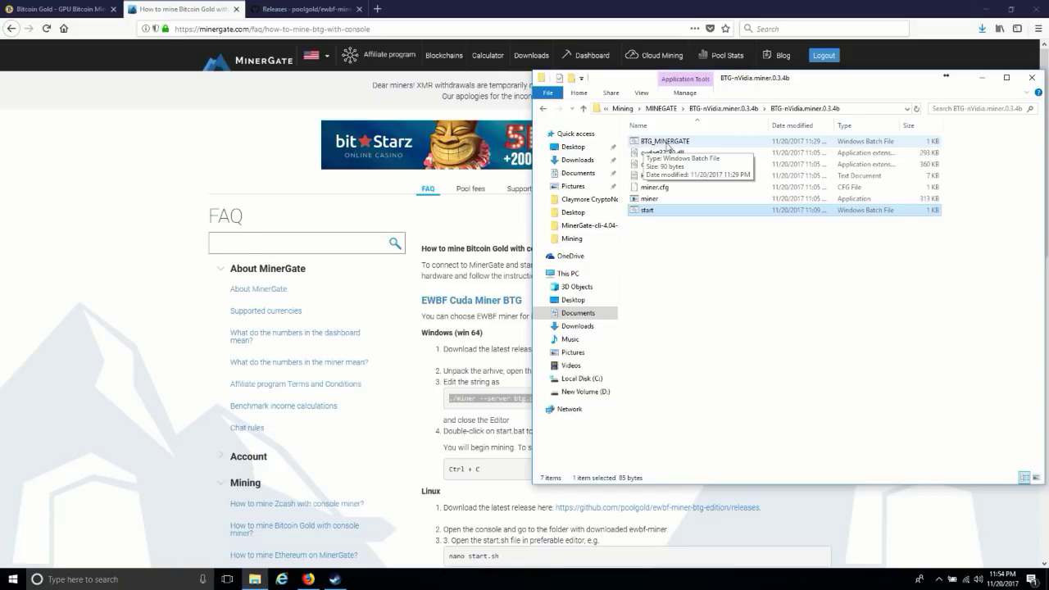
right_click(667, 146)
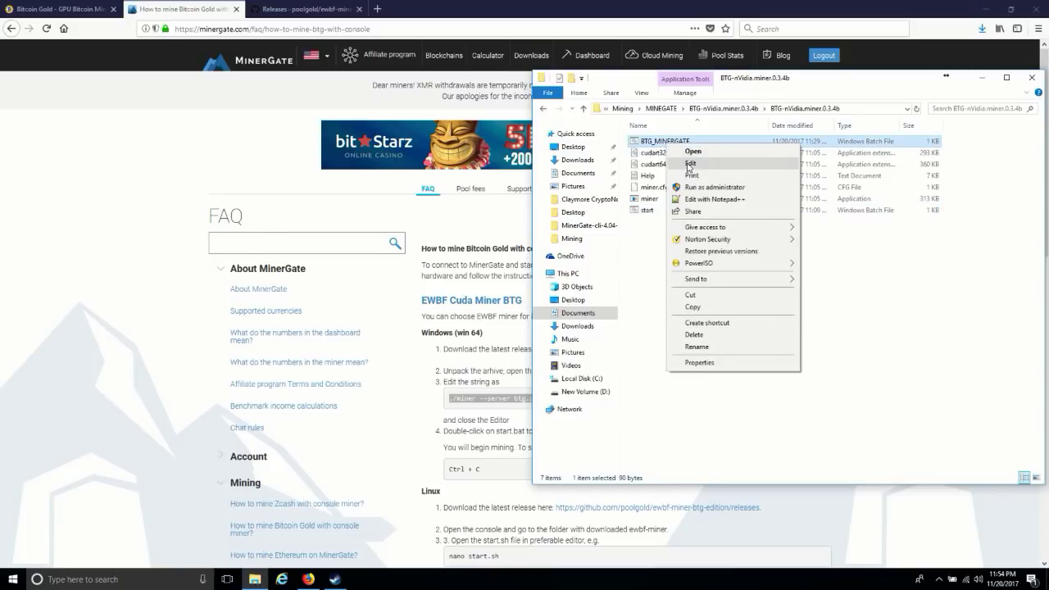
click(687, 163)
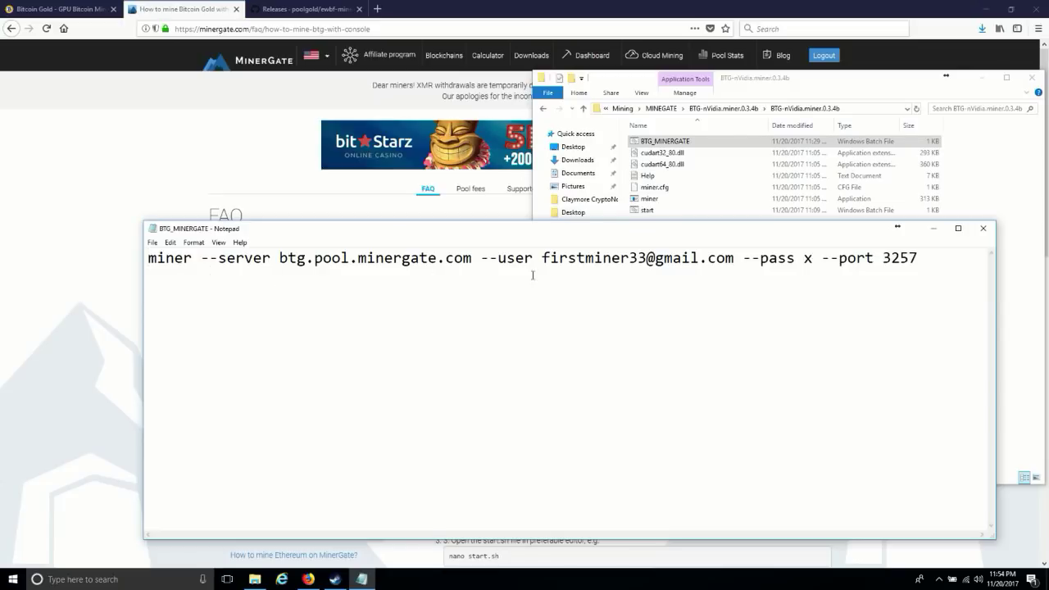
drag(542, 259, 726, 259)
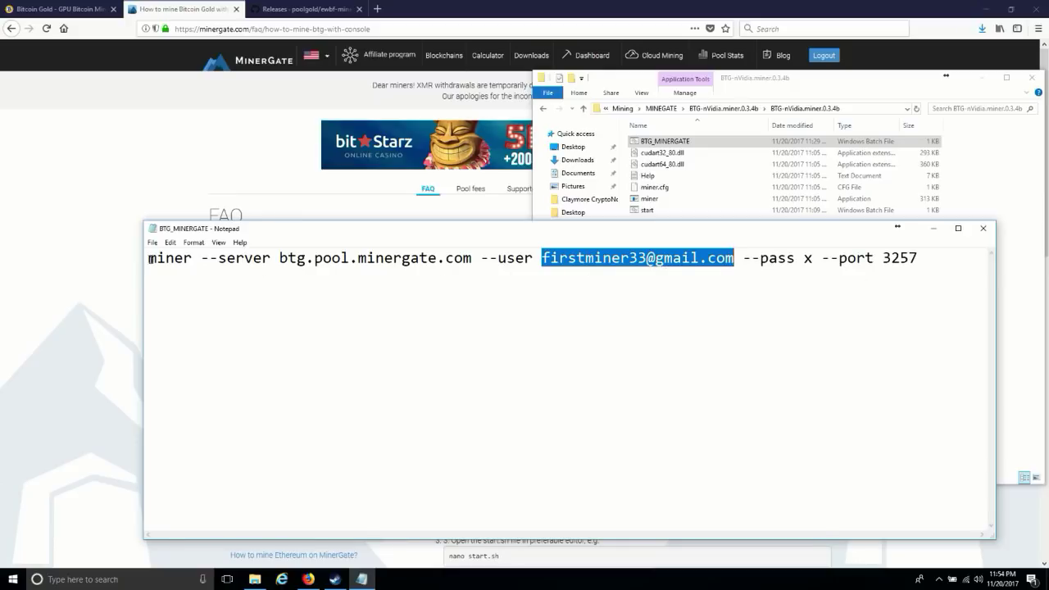
drag(148, 258, 808, 278)
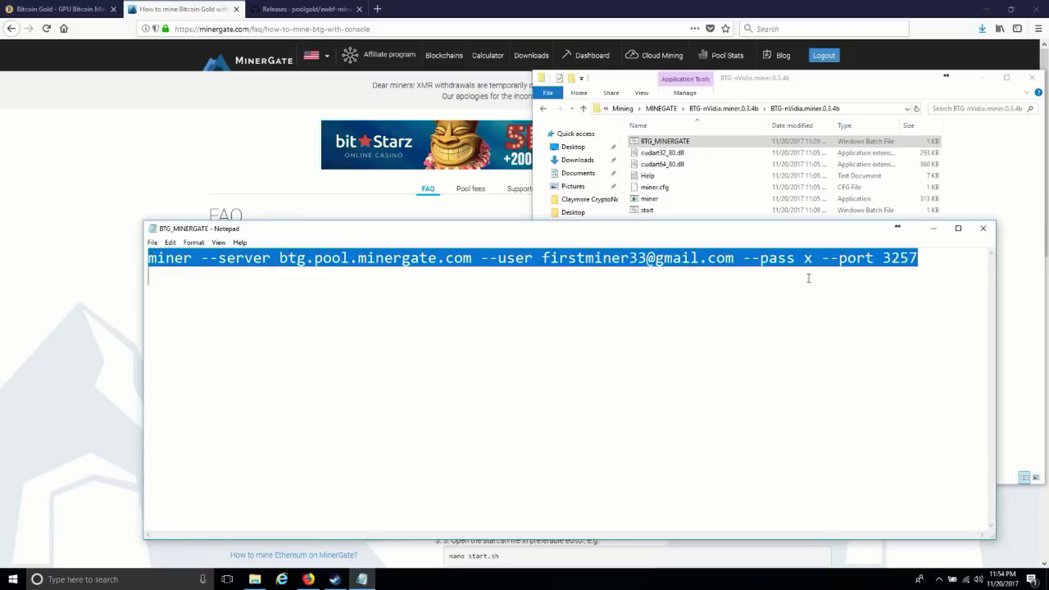
- Paste the FAQ's sample miner command below the existing line in BTG_MINERGATE for comparison, and delete the pasted text again
click(487, 211)
drag(750, 400, 449, 407)
key(ctrl+c)
key(alt+Tab)
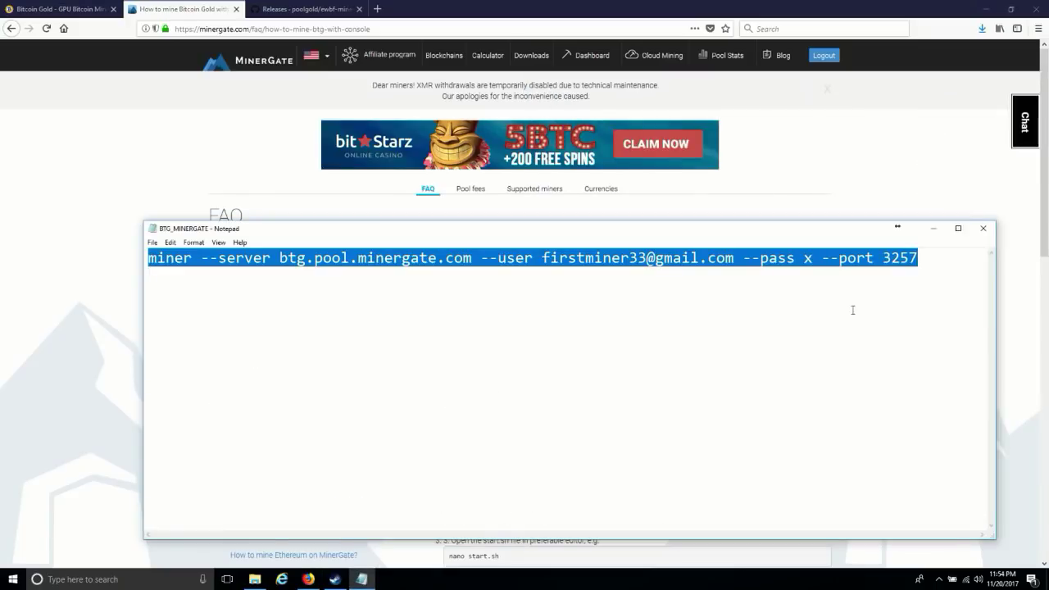
click(921, 275)
key(Return)
key(ctrl+v)
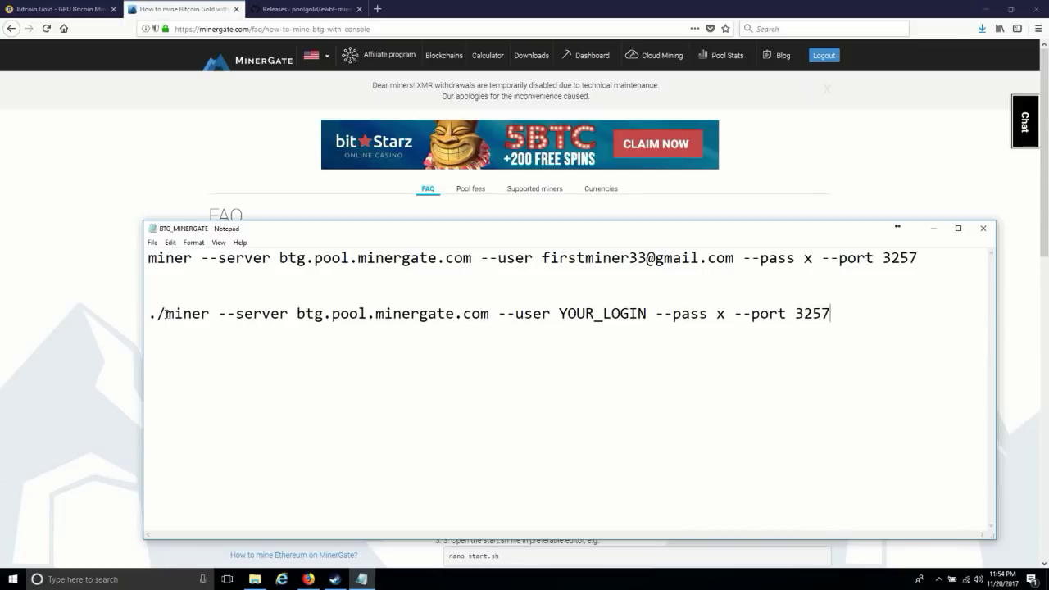
drag(167, 315, 148, 316)
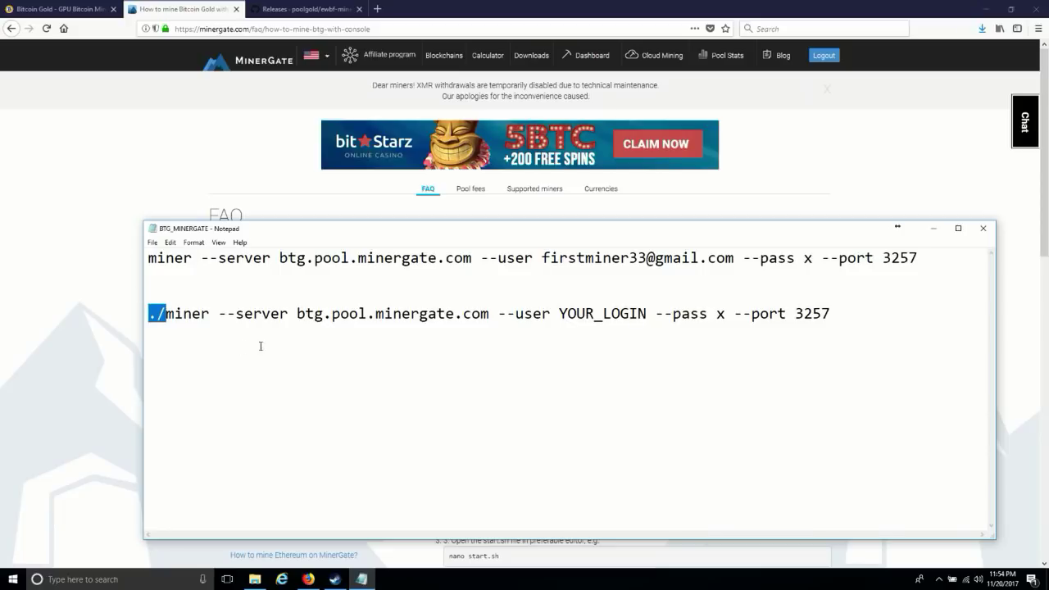
drag(740, 349, 123, 284)
key(Delete)
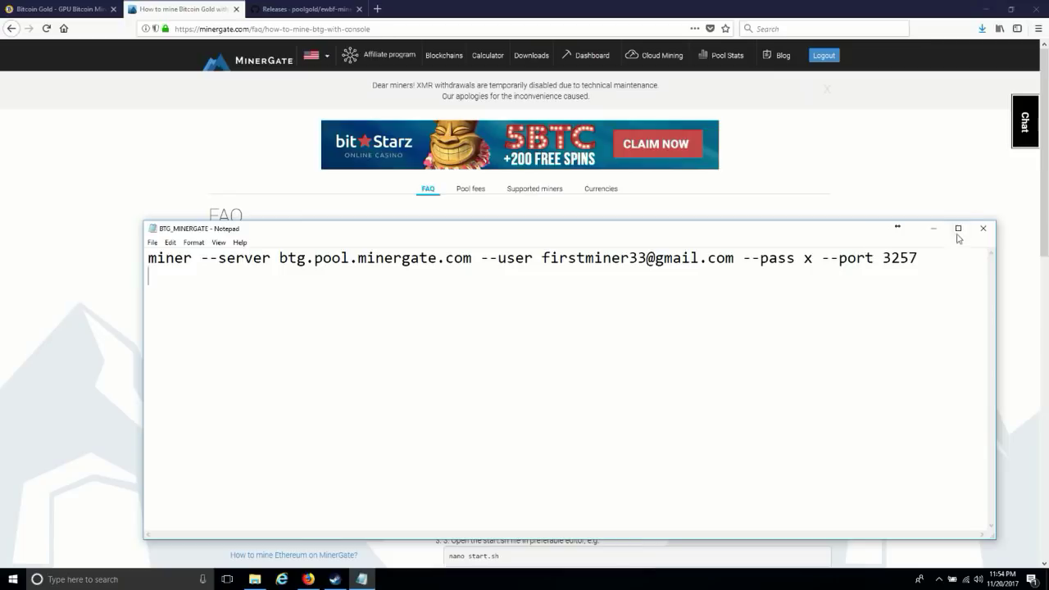
- Close the batch file's editor and run BTG_MINERGATE from the miner folder, moving its console window over the folder window
click(983, 227)
click(494, 296)
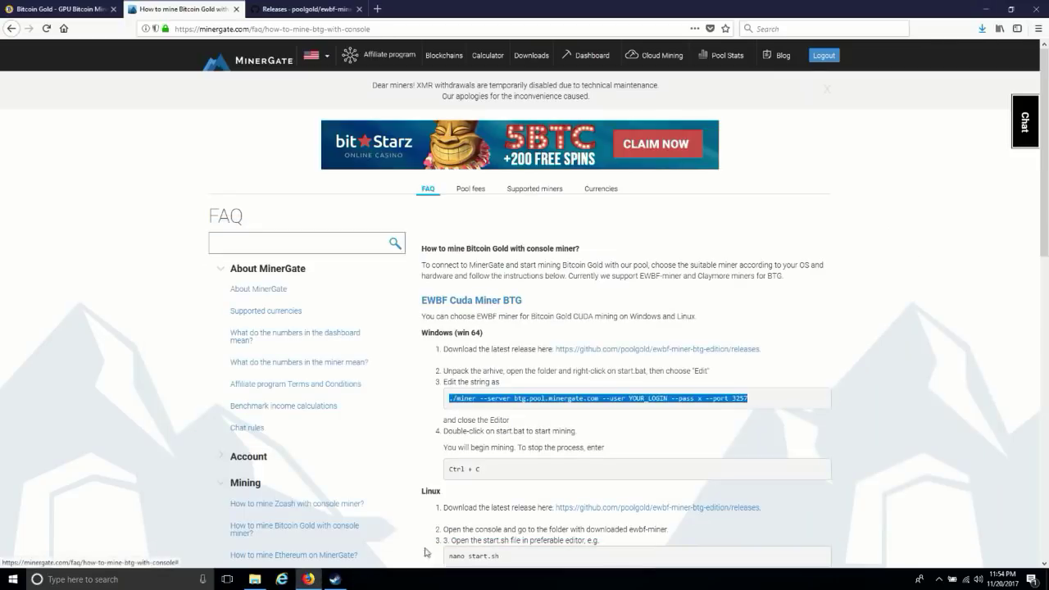
click(262, 583)
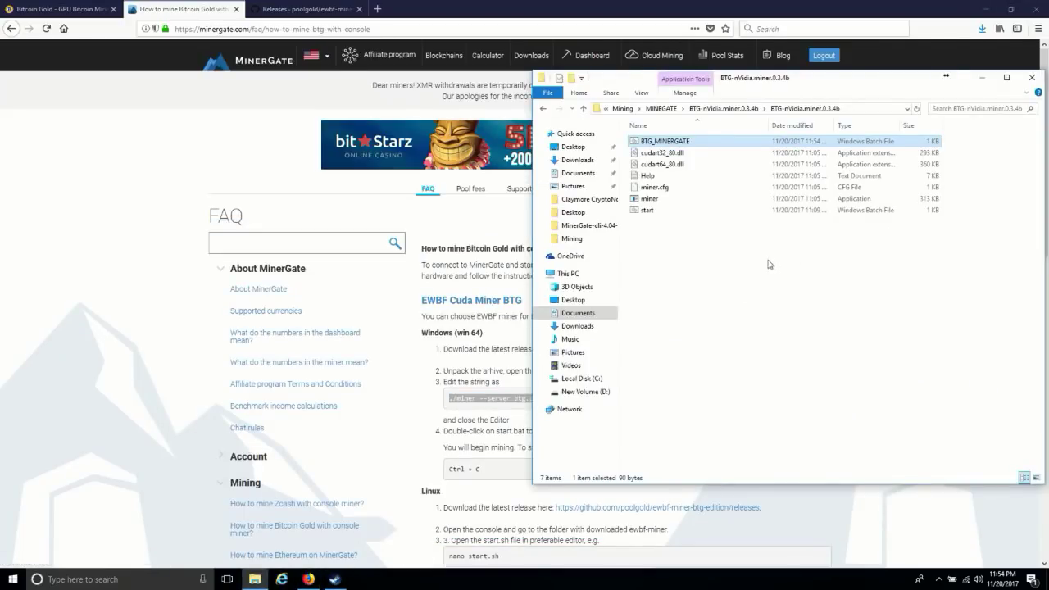
double_click(672, 142)
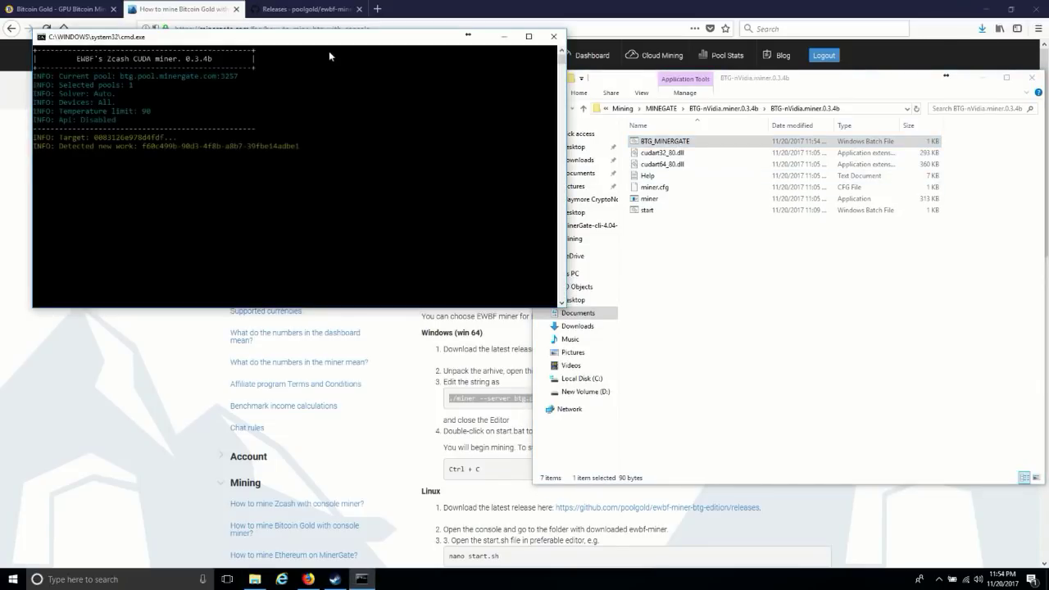
drag(330, 45, 768, 164)
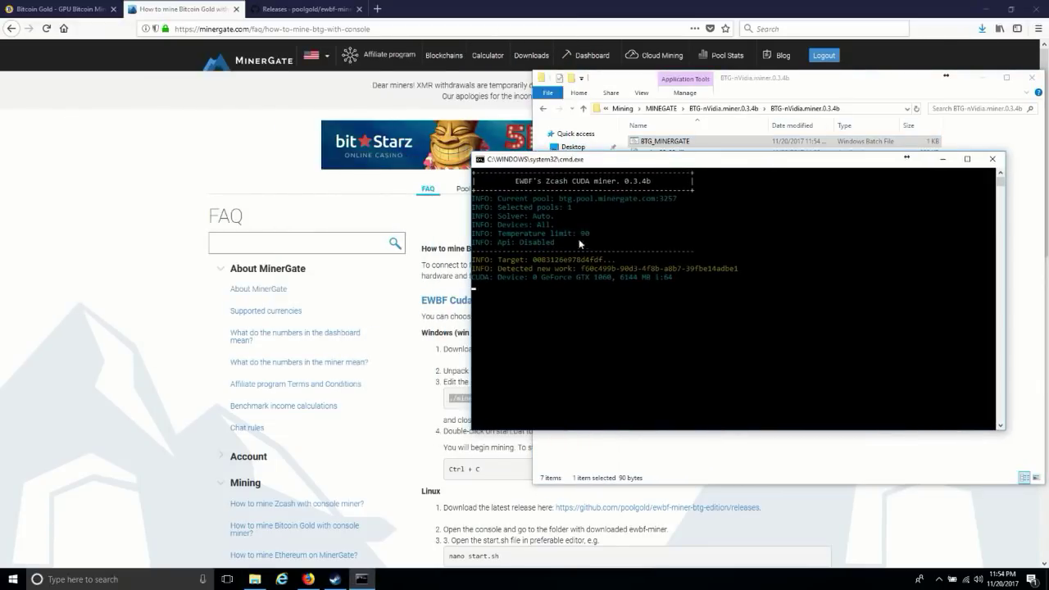
- Examine the detected work, GPU device and selected solver lines in the miner console, and let its output resume
click(509, 288)
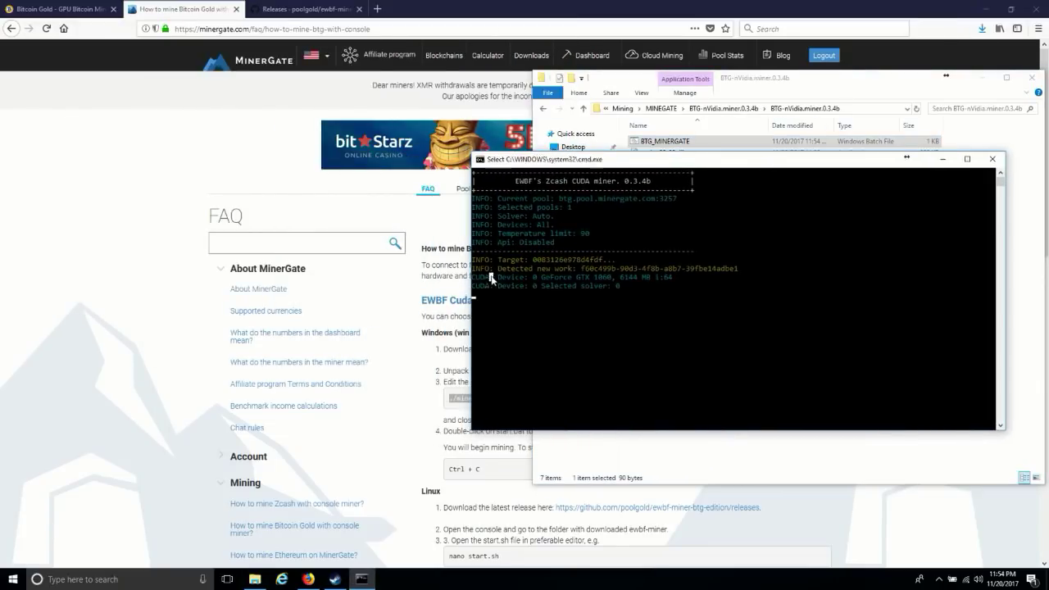
click(600, 303)
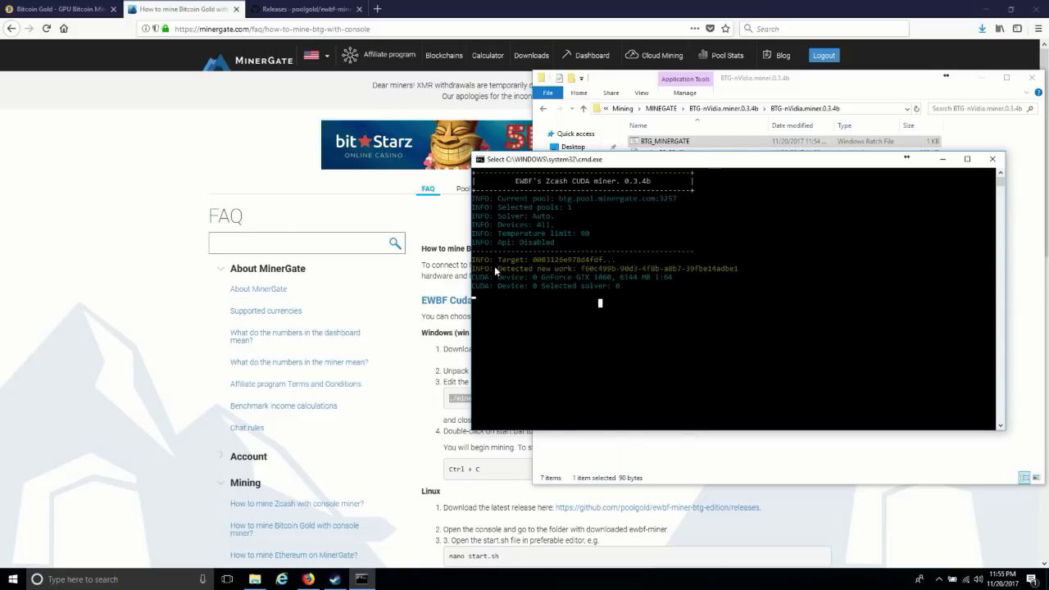
drag(494, 265, 573, 278)
click(609, 286)
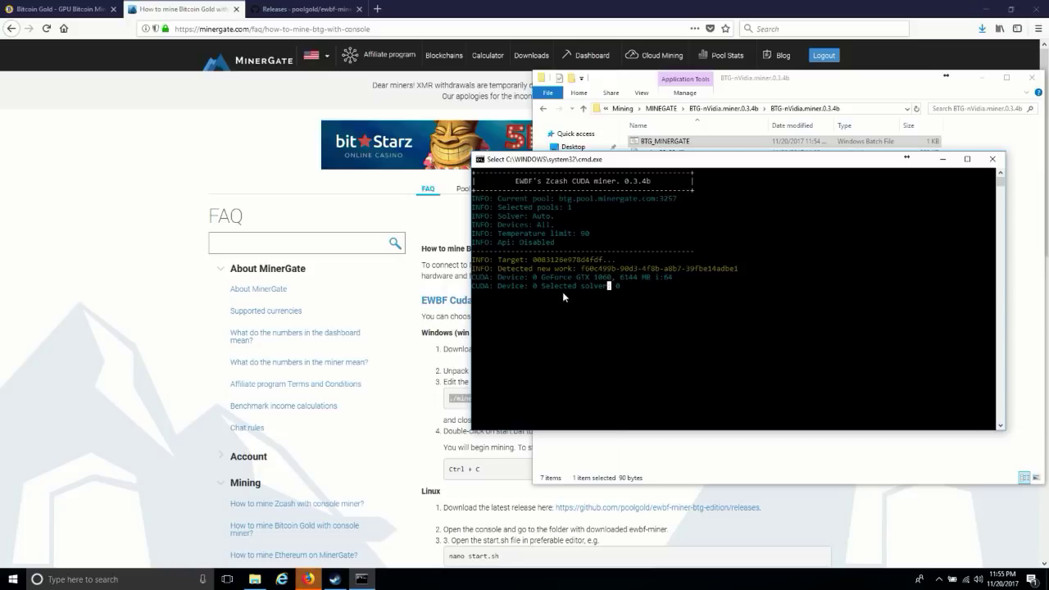
click(586, 320)
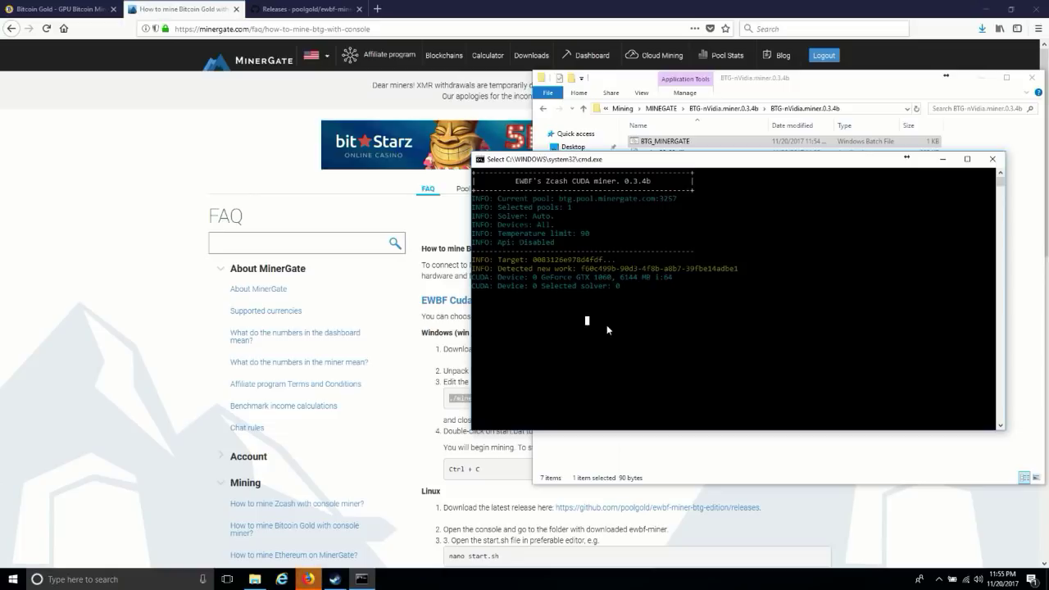
key(Escape)
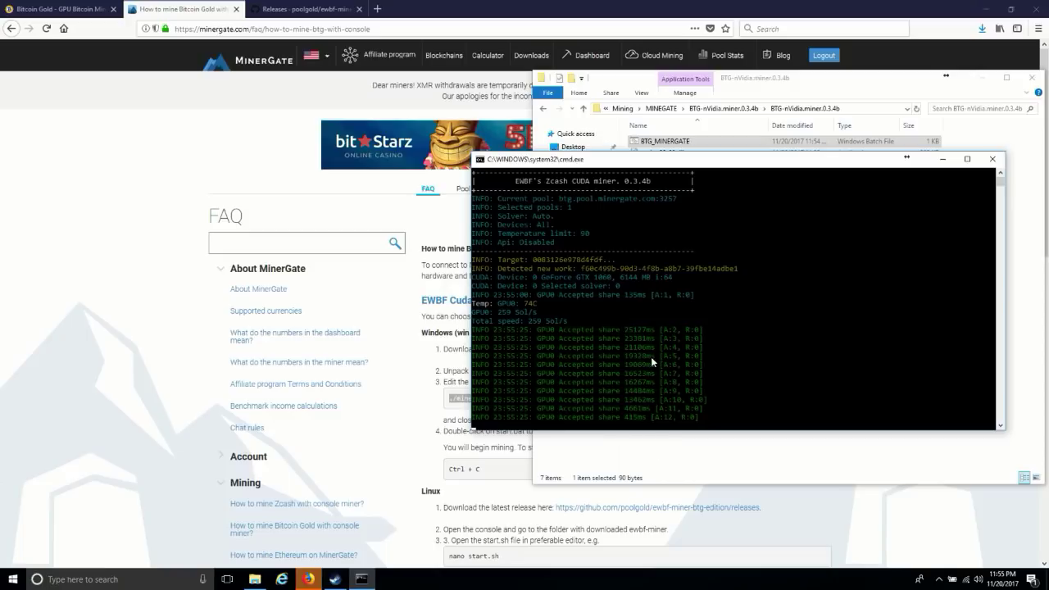
- Examine the accepted share times, GPU temperature and total speed in the miner console, and clear the text selection
drag(626, 322, 650, 330)
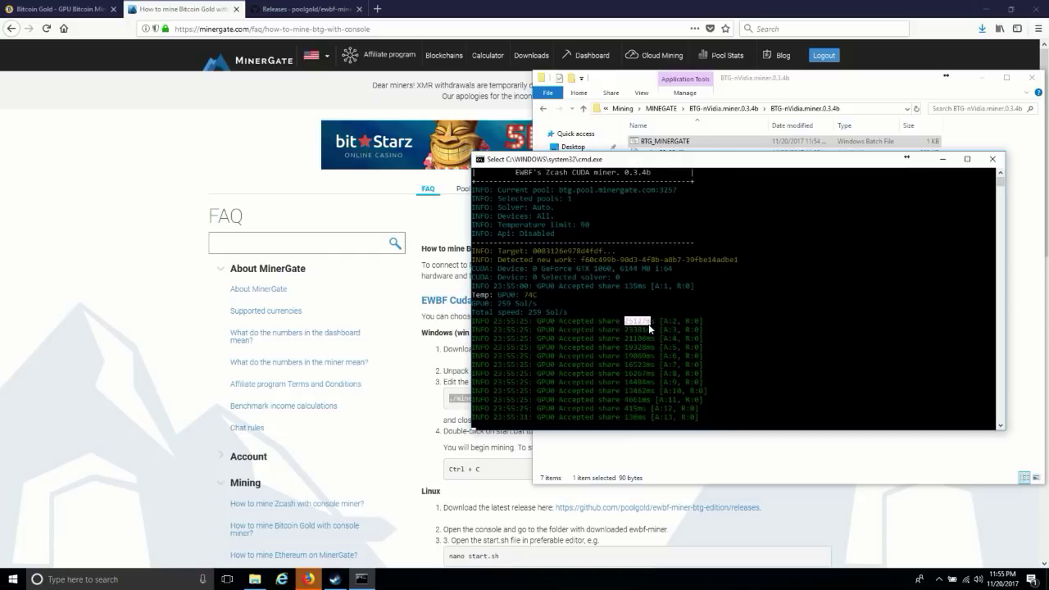
click(641, 339)
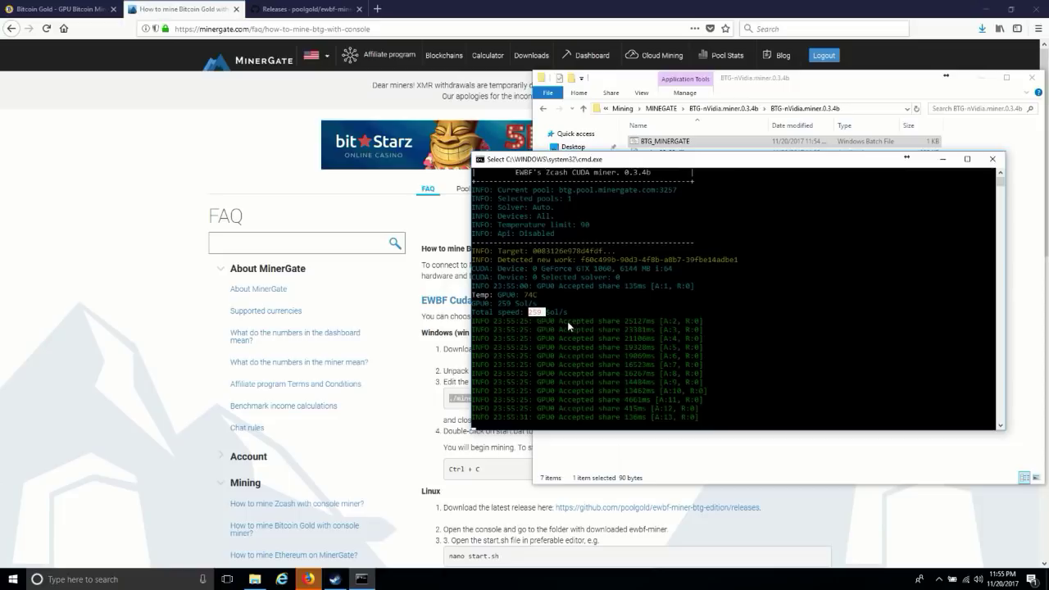
click(538, 296)
drag(538, 296, 504, 300)
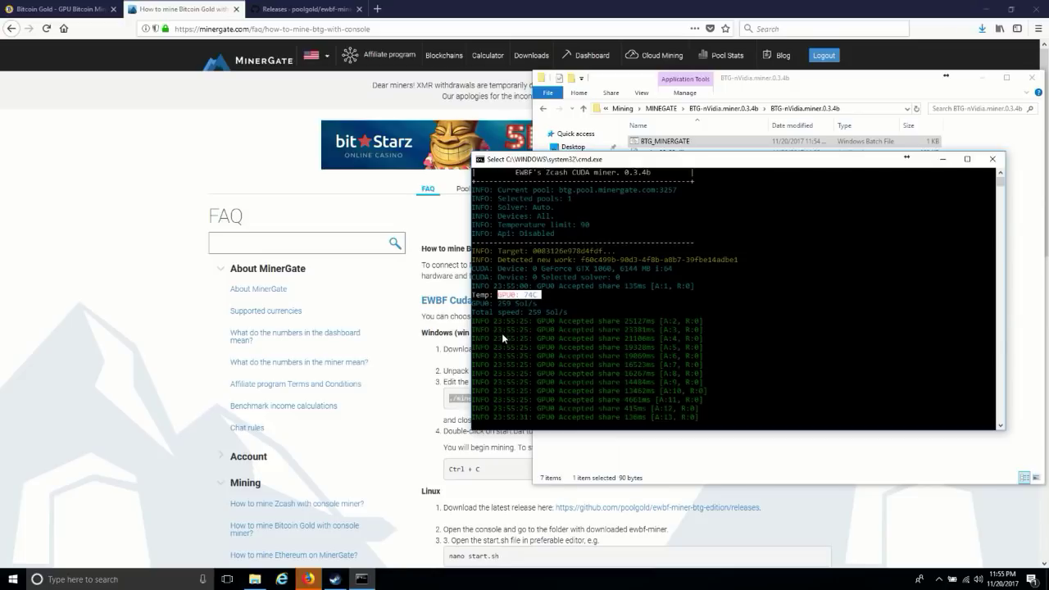
drag(498, 304, 515, 304)
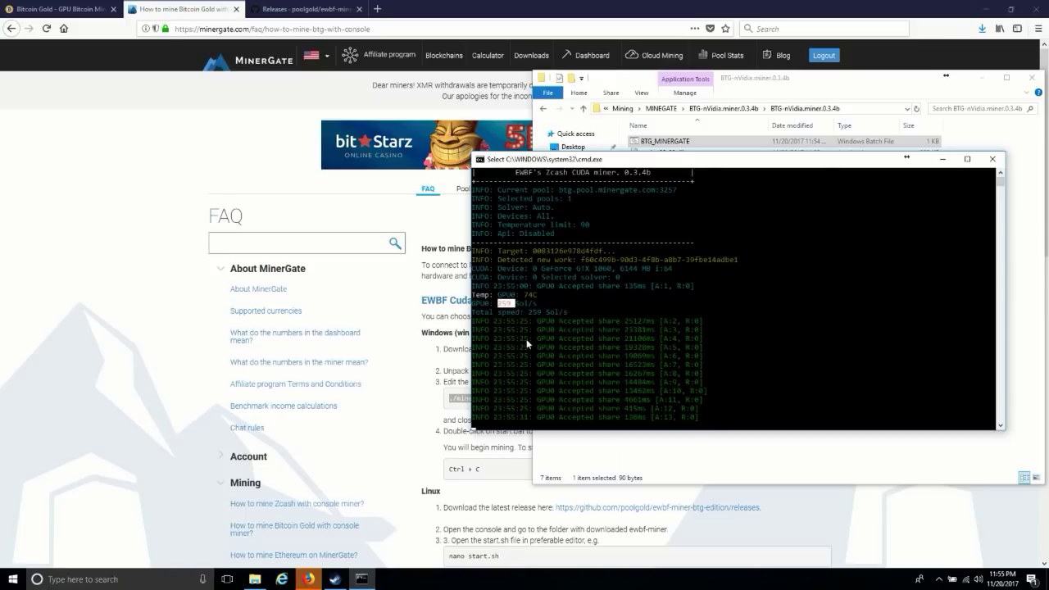
drag(508, 313, 559, 314)
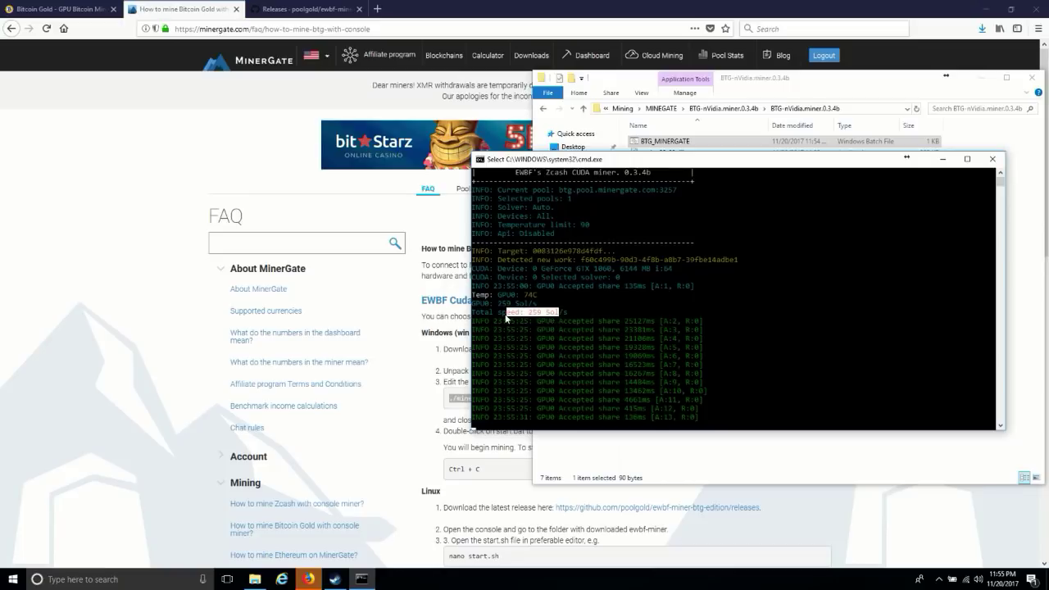
drag(504, 313, 555, 320)
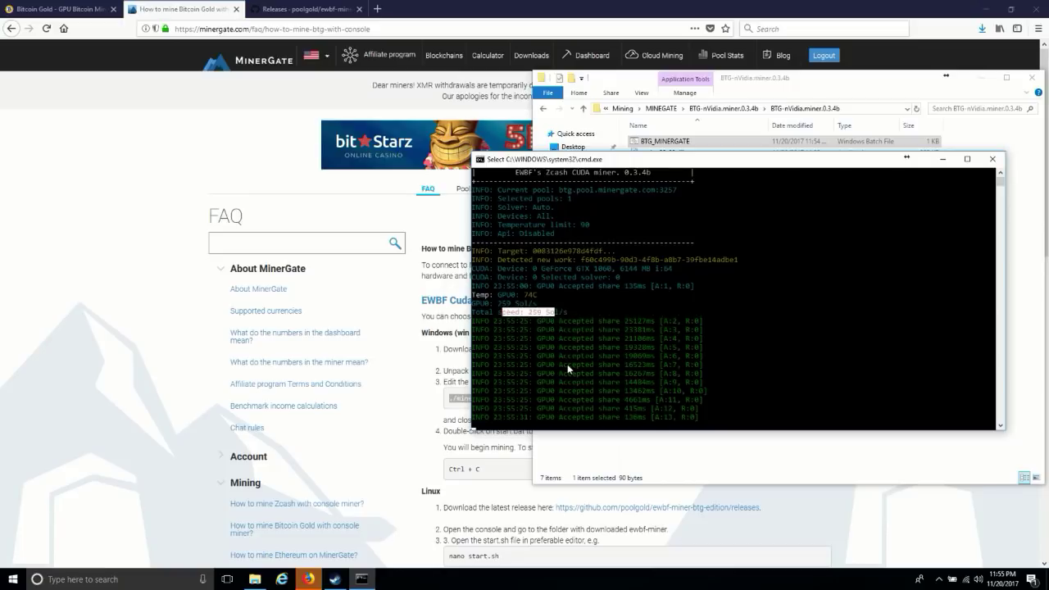
right_click(609, 401)
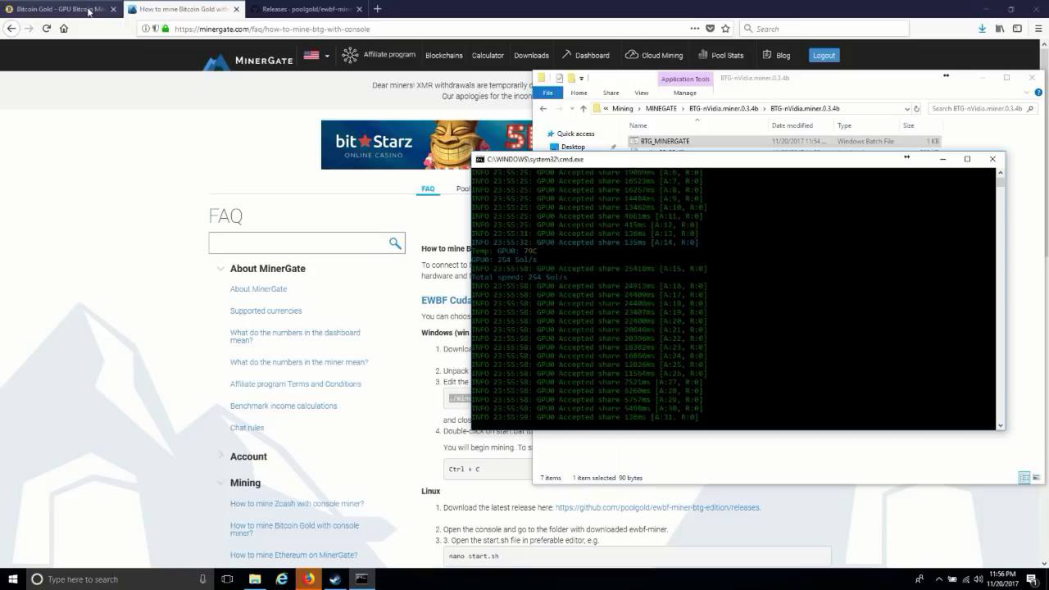
- Return to the browser, open the MinerGate dashboard and examine the Bitcoin Gold good shares, active workers and hashrate
click(303, 77)
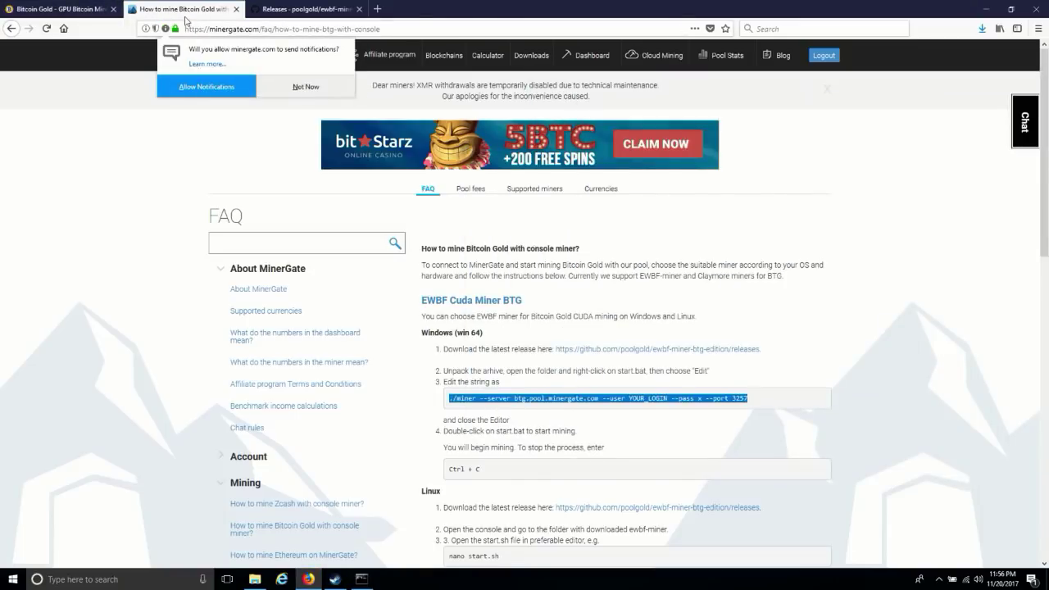
click(141, 180)
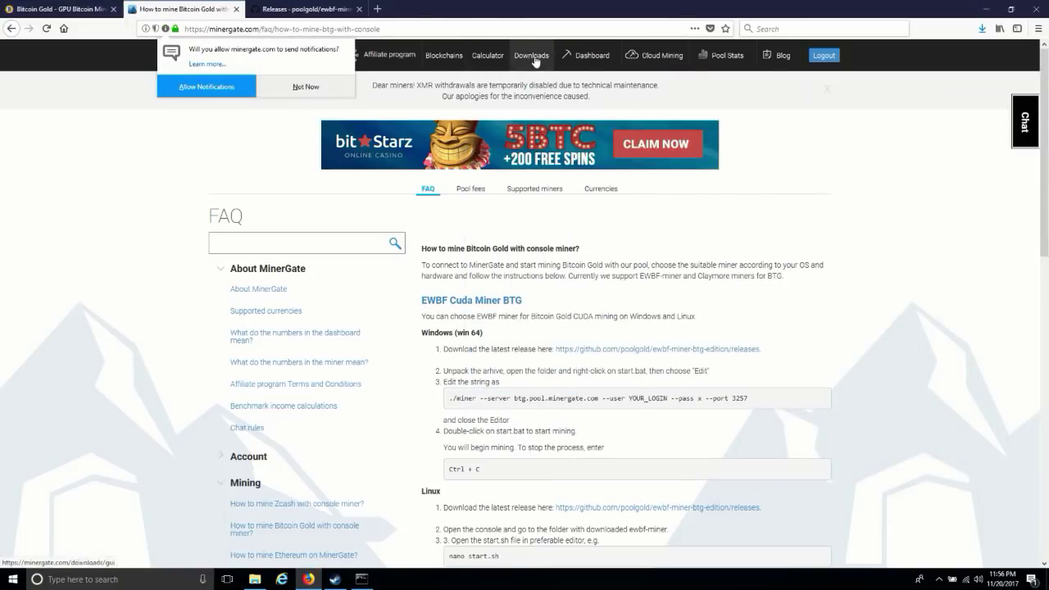
click(592, 56)
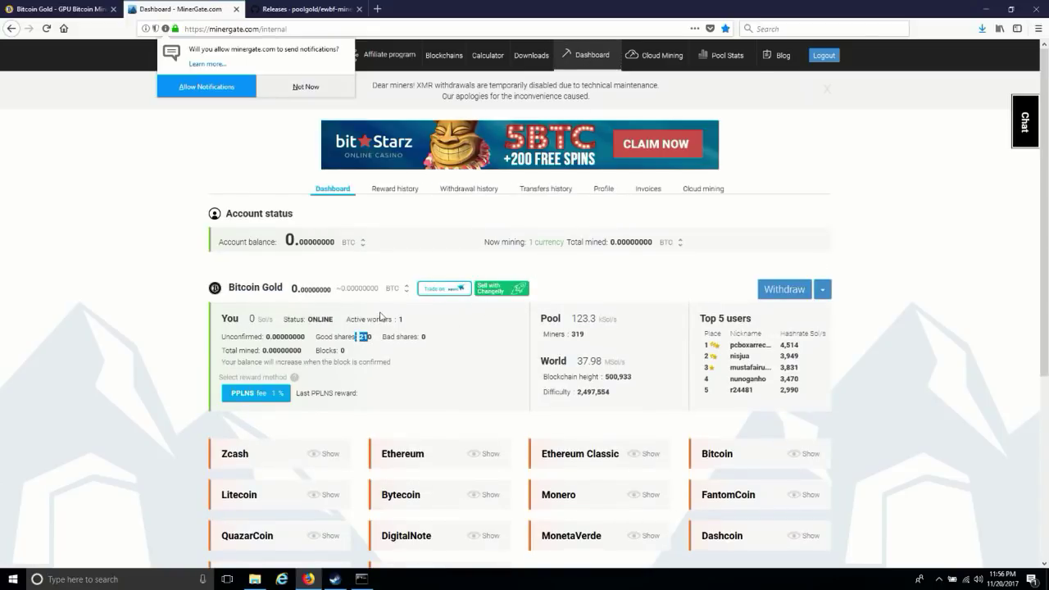
drag(382, 319, 410, 323)
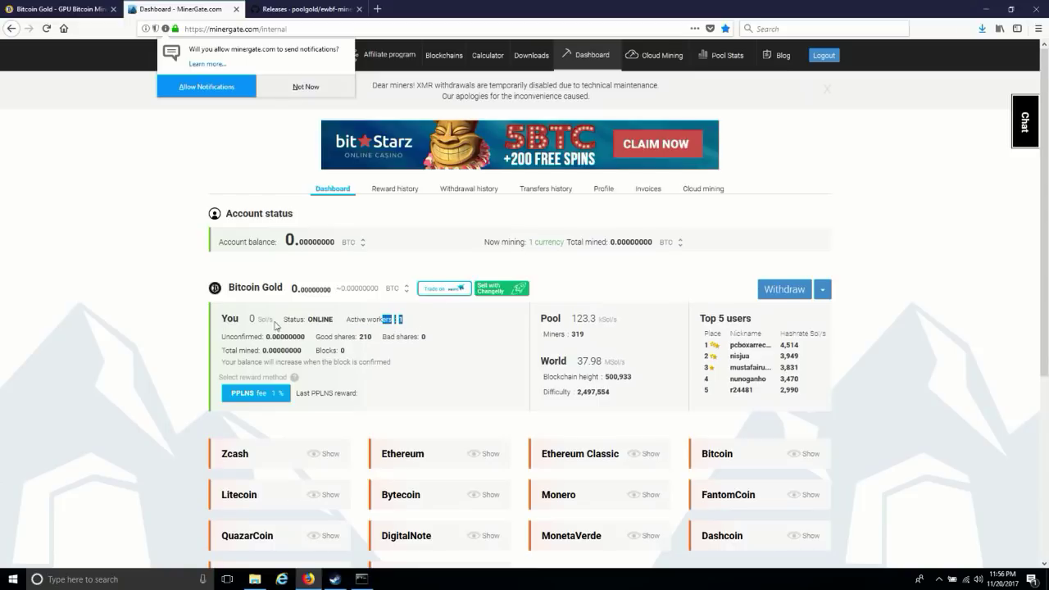
drag(276, 326, 248, 320)
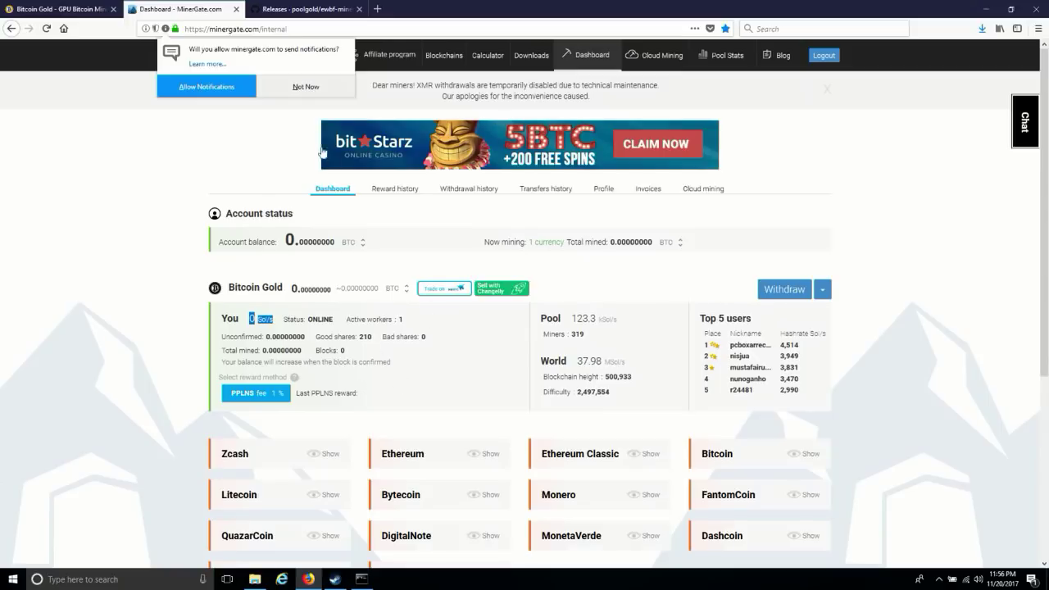
- Decline the MinerGate notification request and reload the dashboard
click(301, 88)
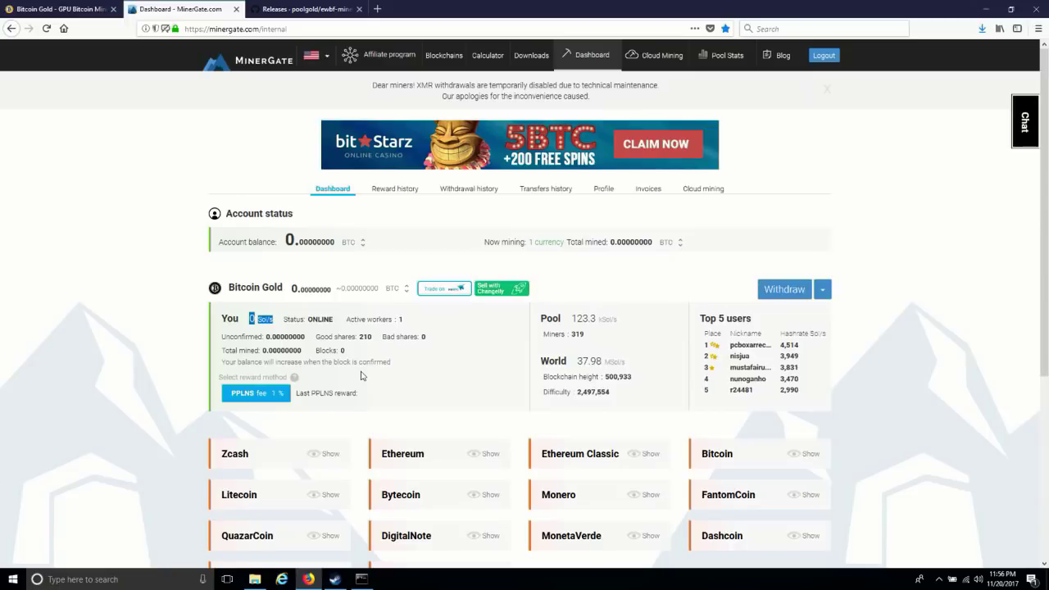
key(F5)
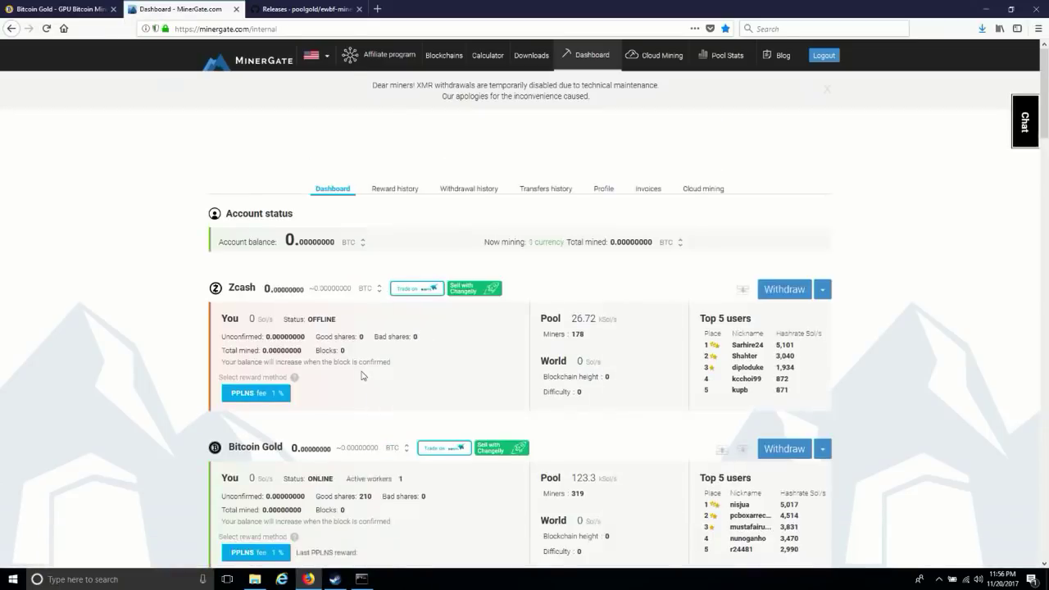
- Reload the MinerGate dashboard repeatedly to check your updated Bitcoin Gold hashrate, and decline the site's notification request
drag(283, 319, 295, 323)
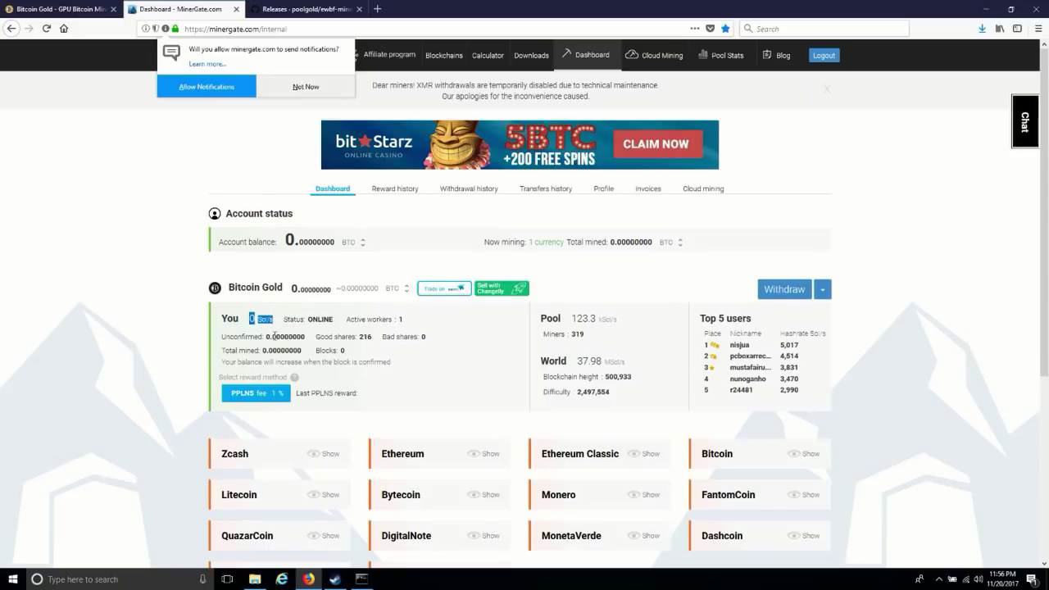
key(F5)
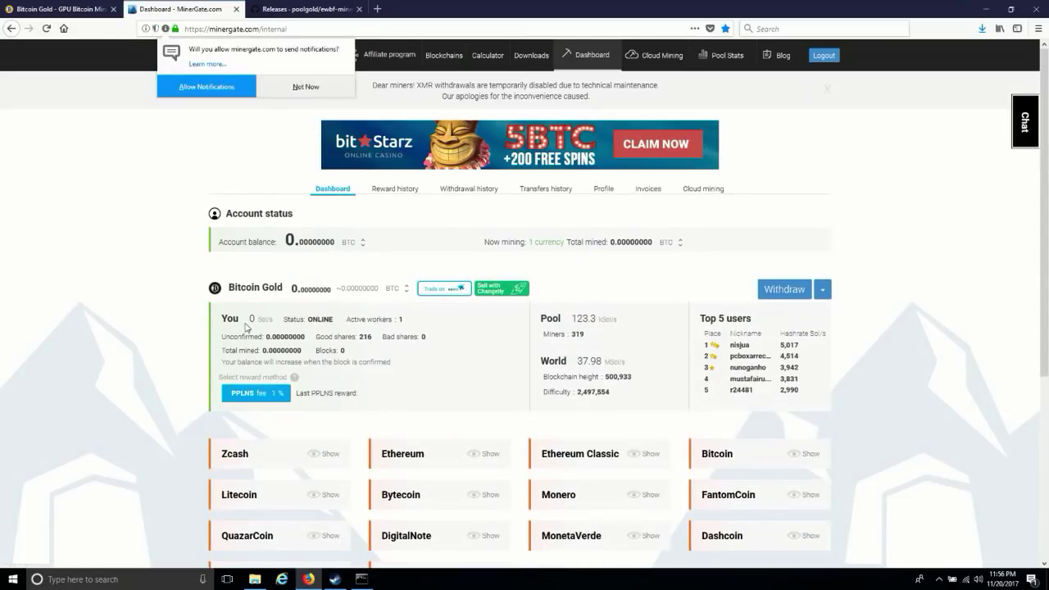
drag(248, 320, 305, 321)
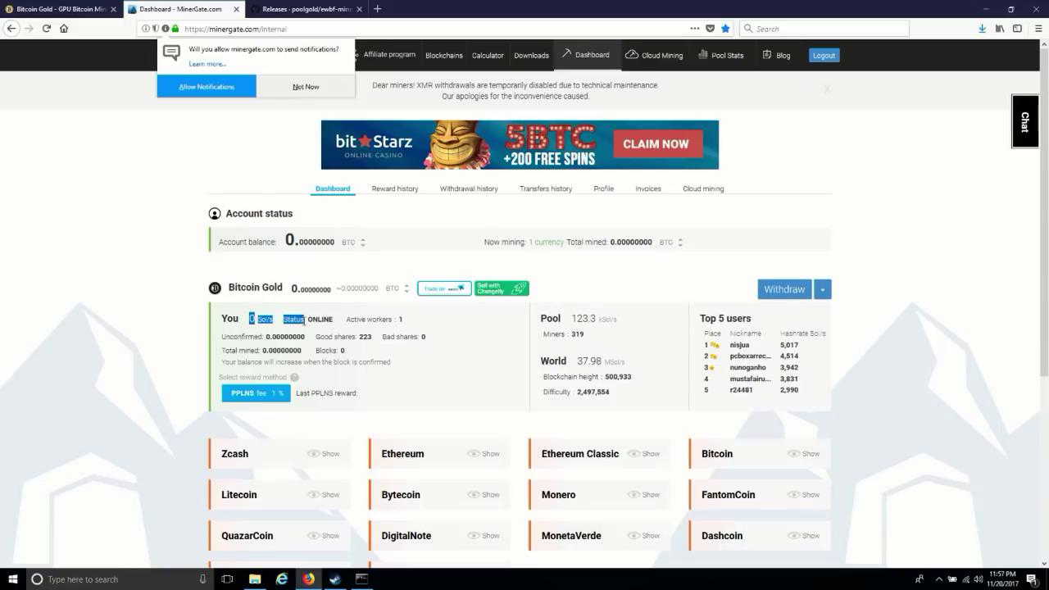
key(F5)
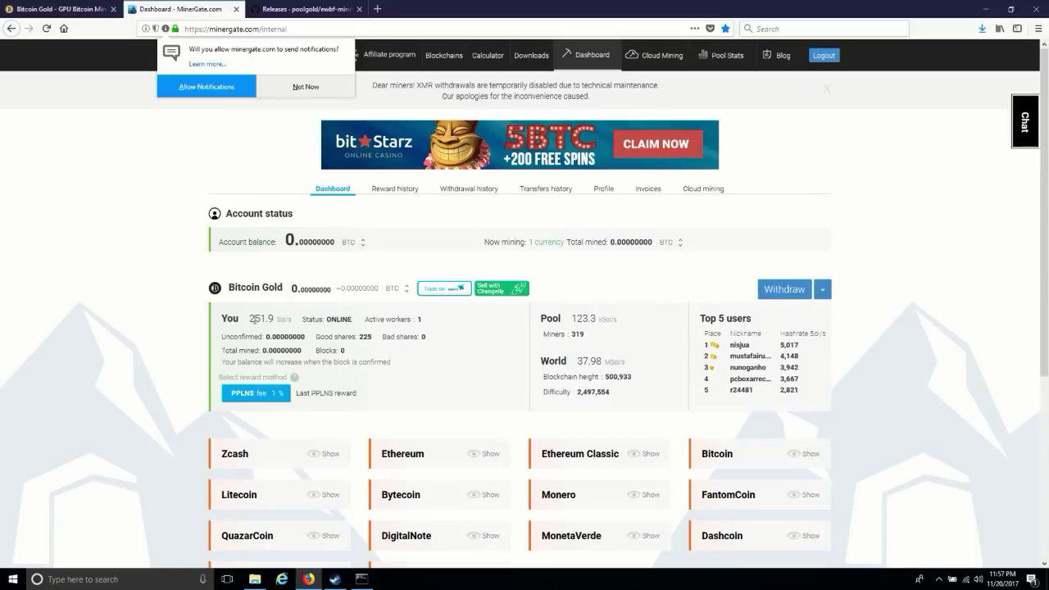
drag(251, 319, 274, 321)
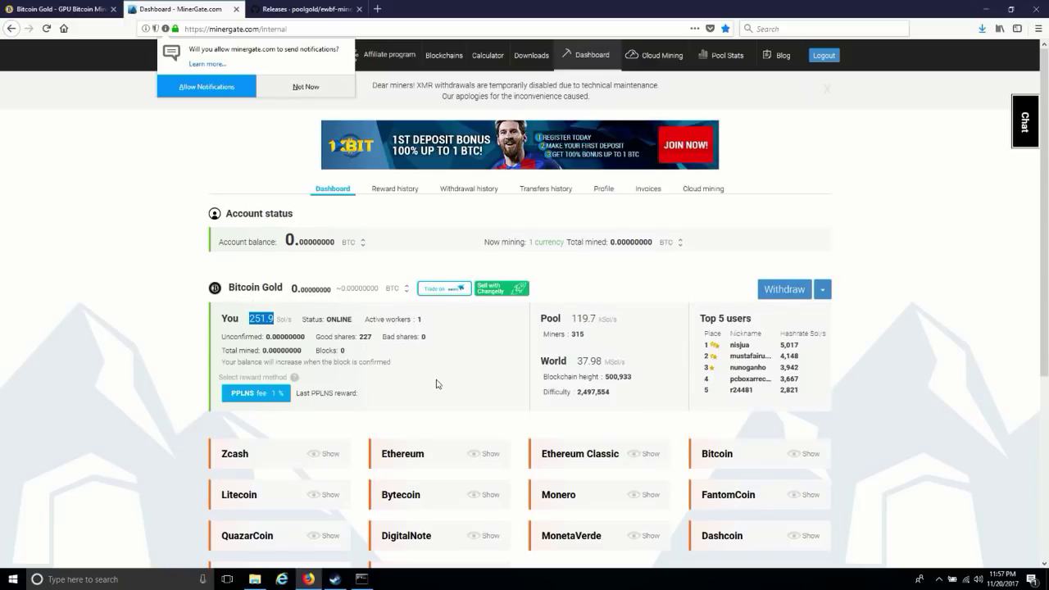
click(306, 86)
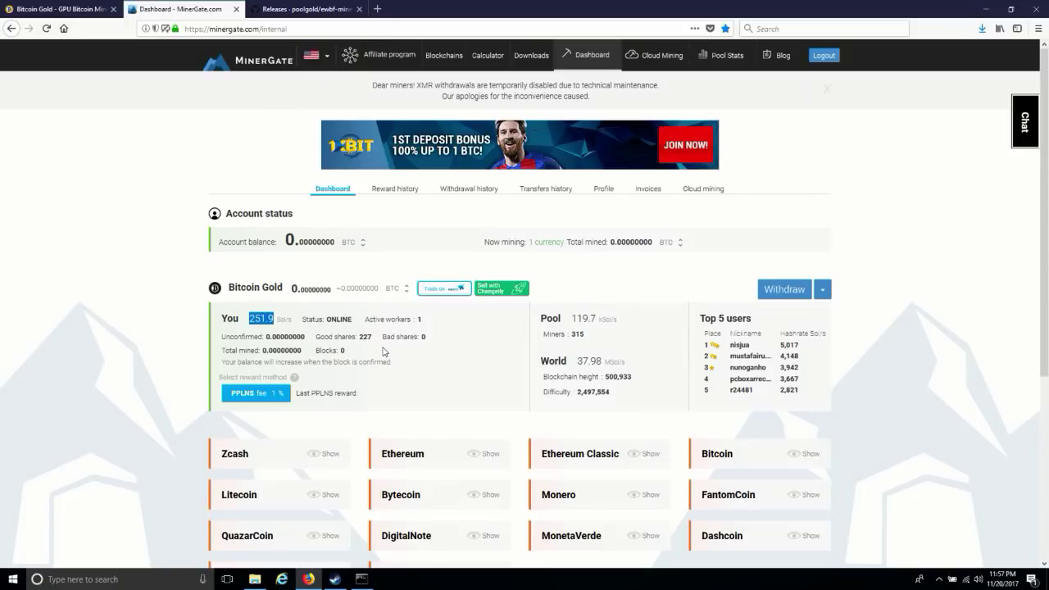